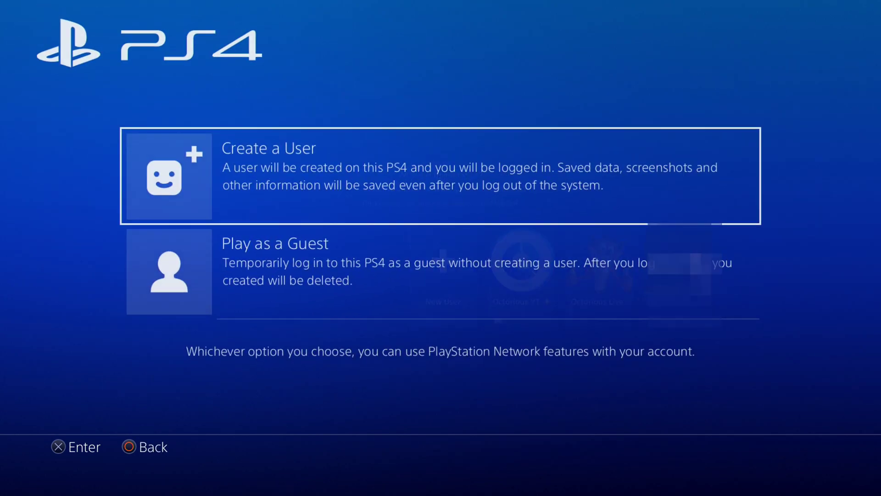
- Create a new PS4 user, accept the User Agreement, and begin PlayStation Network sign-up
{"action": "key", "text": "Return"}
{"action": "key", "text": "Right"}
{"action": "key", "text": "Return"}
{"action": "key", "text": "Return"}
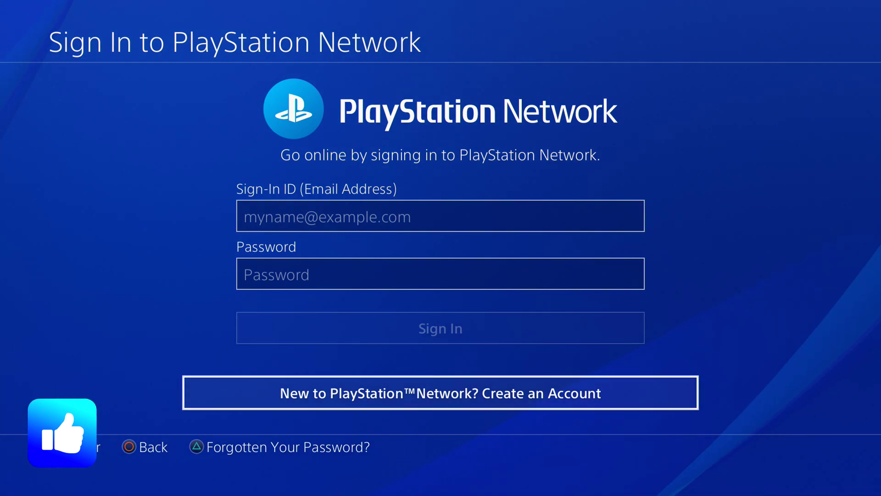
{"action": "key", "text": "Return"}
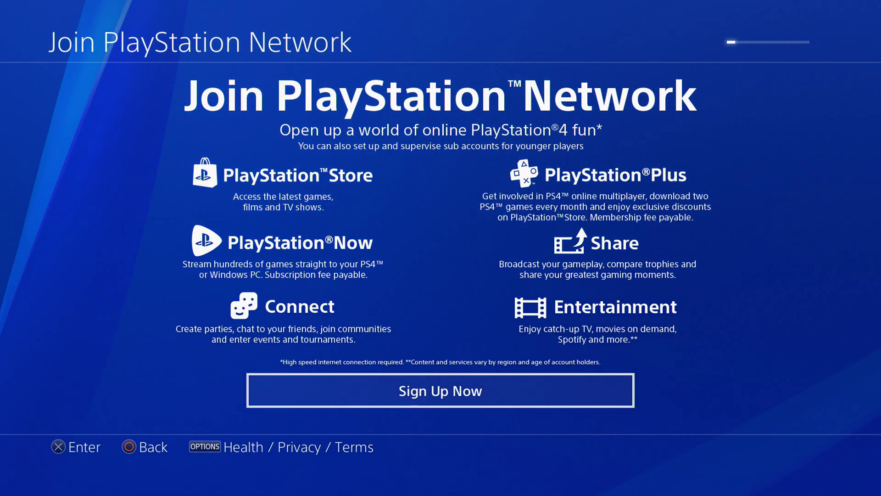
{"action": "key", "text": "Return"}
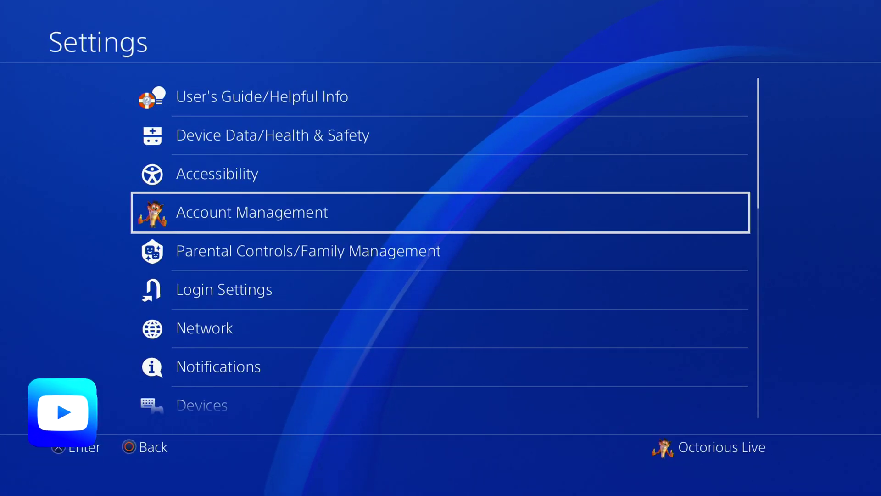
- Activate this console as the primary PS4 under Account Management and confirm
{"action": "key", "text": "Return"}
{"action": "key", "text": "Down"}
{"action": "key", "text": "Down"}
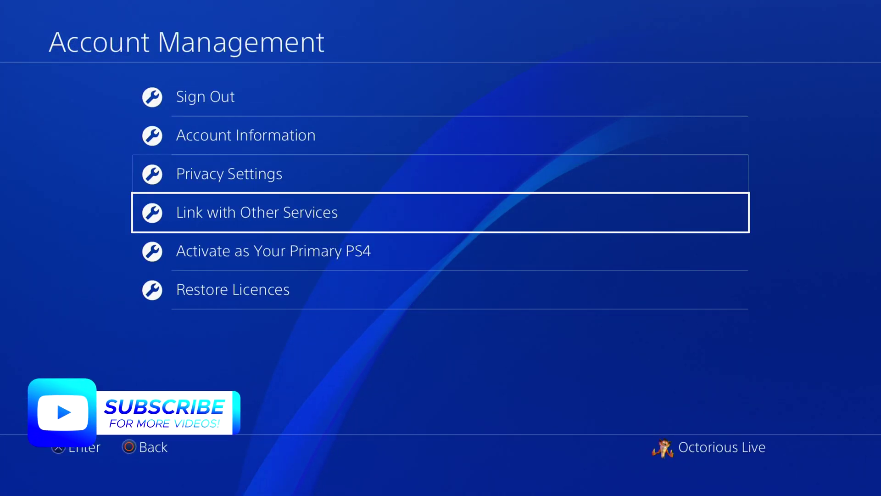
{"action": "key", "text": "Down"}
{"action": "key", "text": "Return"}
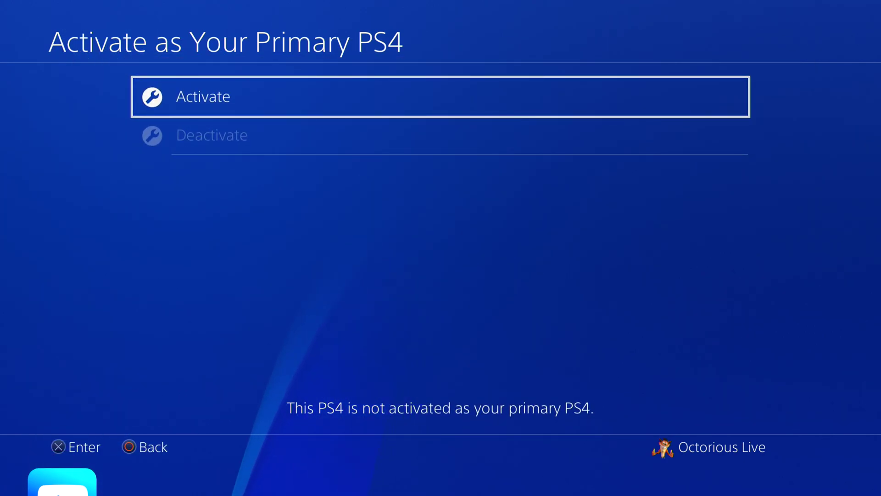
{"action": "key", "text": "Return"}
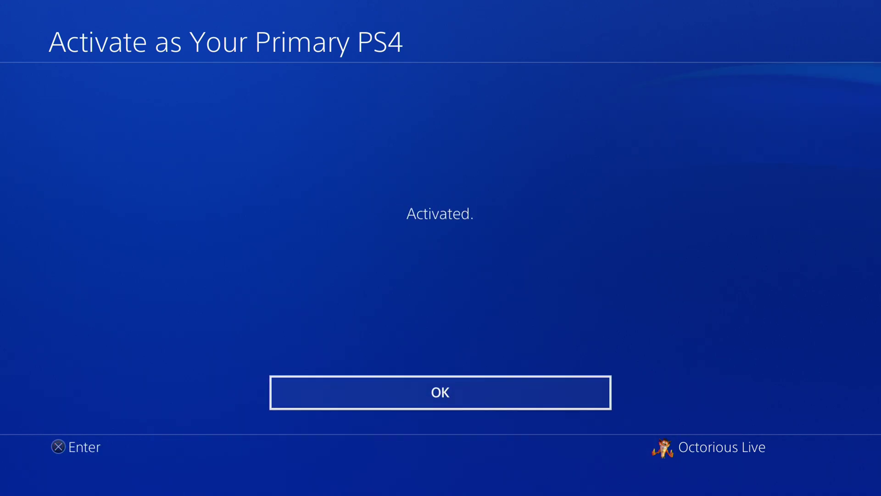
{"action": "key", "text": "Return"}
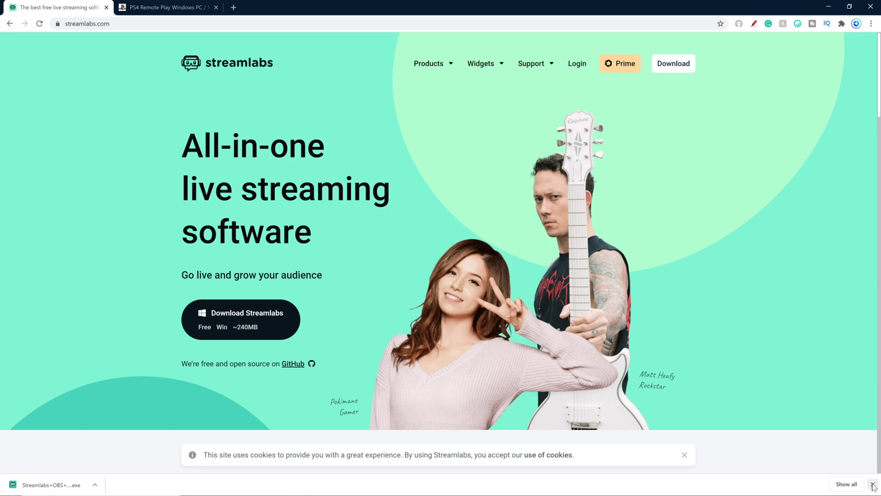
- Download the Windows PC installer from the PS4 Remote Play page in Chrome
{"action": "left_click", "coordinate": [874, 485]}
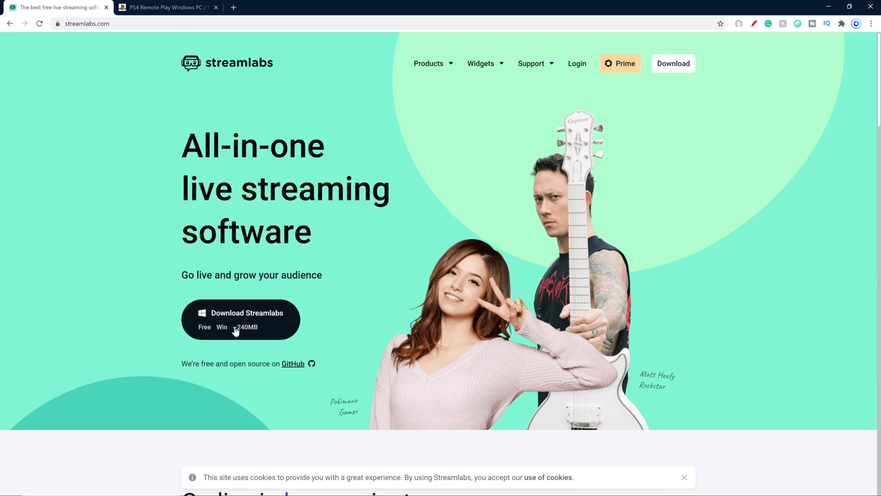
{"action": "left_click", "coordinate": [137, 4]}
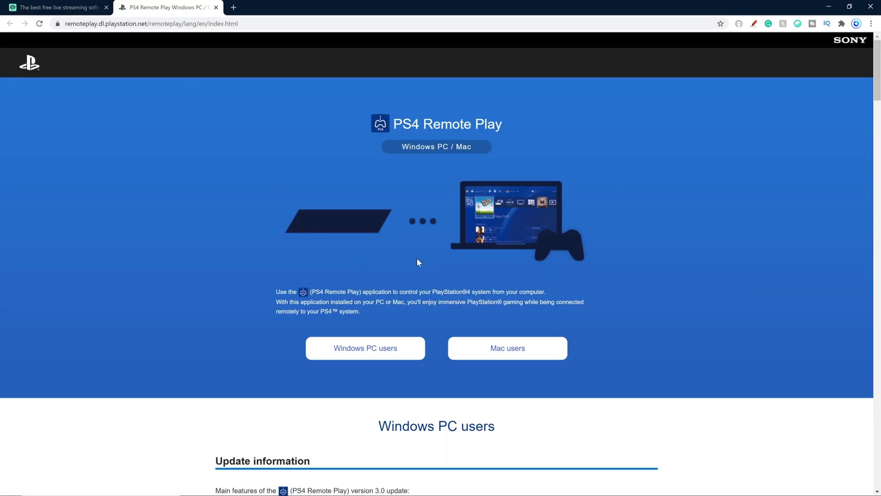
{"action": "left_click", "coordinate": [421, 348]}
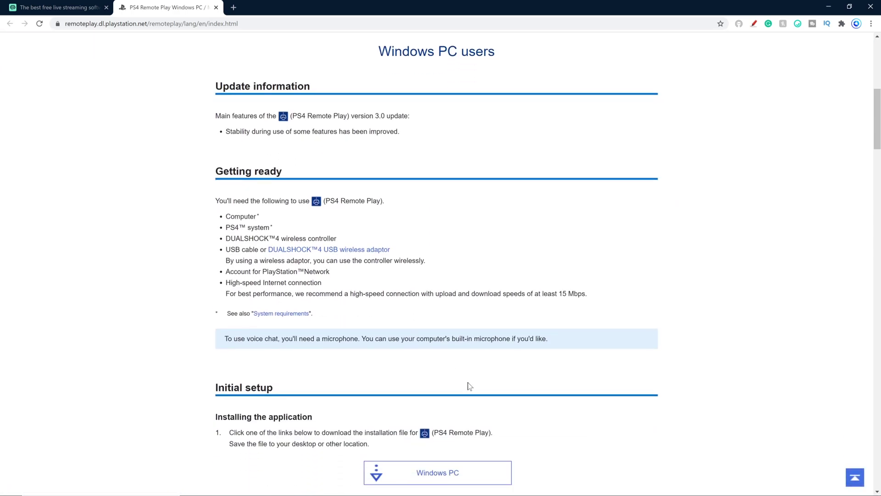
{"action": "left_click", "coordinate": [437, 481]}
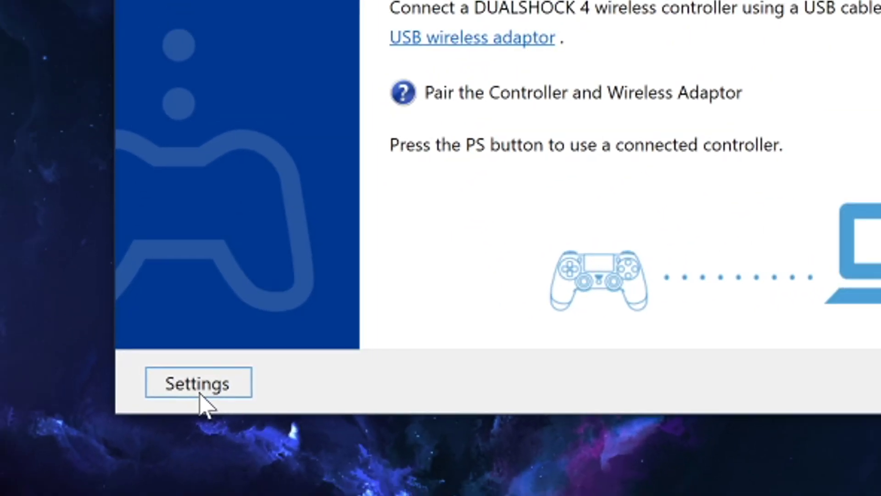
- Sign in to PlayStation Network from the Remote Play settings
{"action": "left_click", "coordinate": [223, 373]}
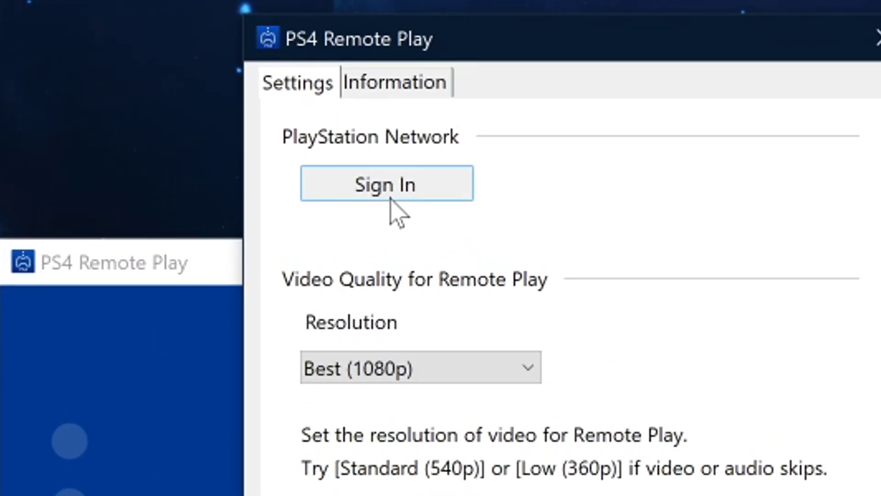
{"action": "left_click", "coordinate": [391, 198]}
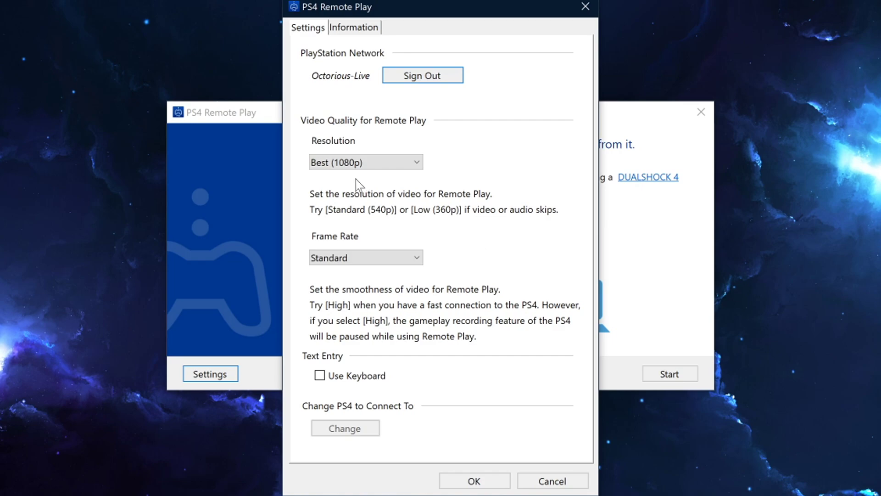
- Set Remote Play resolution to Best (1080p) and acknowledge the CUH-7000 notice
{"action": "left_click", "coordinate": [357, 167]}
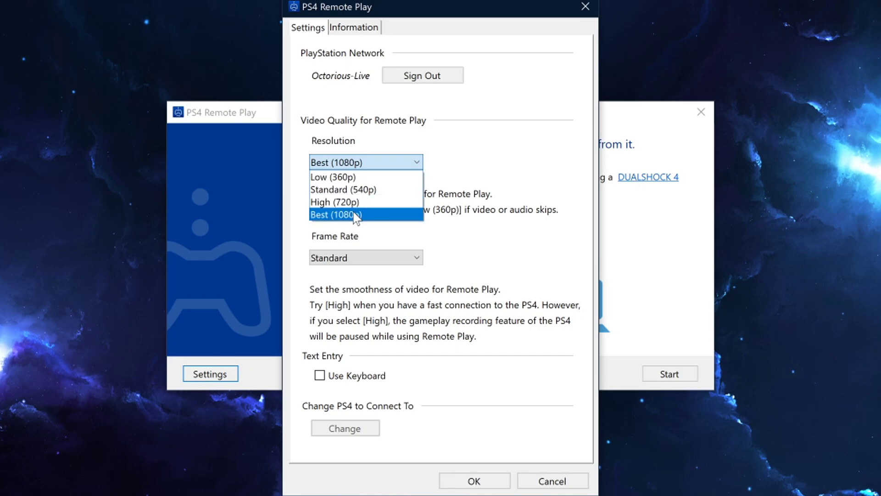
{"action": "left_click", "coordinate": [377, 202]}
{"action": "left_click", "coordinate": [404, 162]}
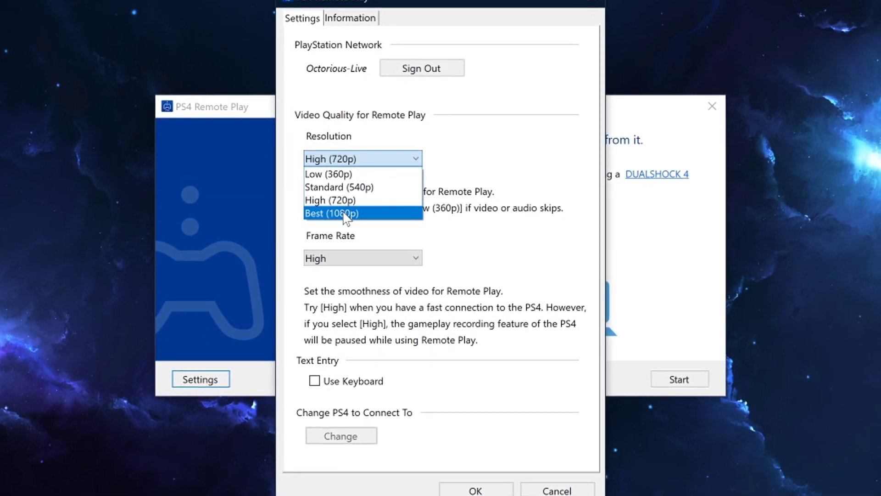
{"action": "left_click", "coordinate": [345, 214]}
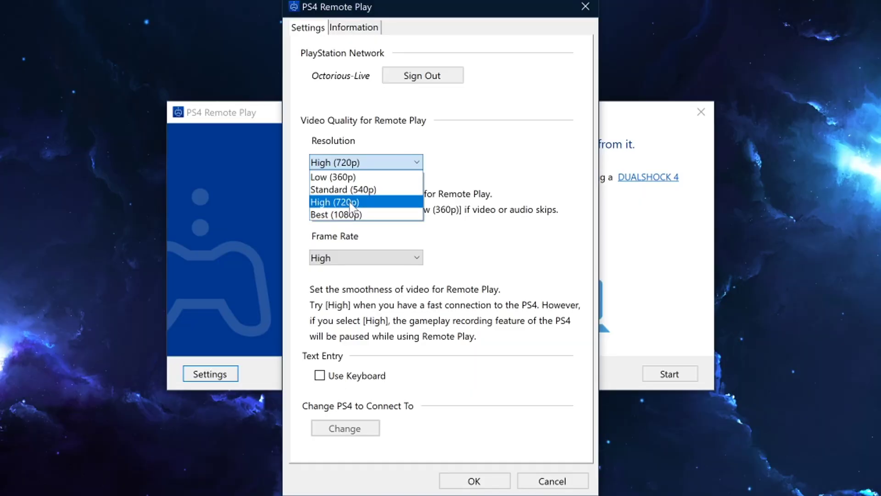
{"action": "left_click", "coordinate": [347, 216]}
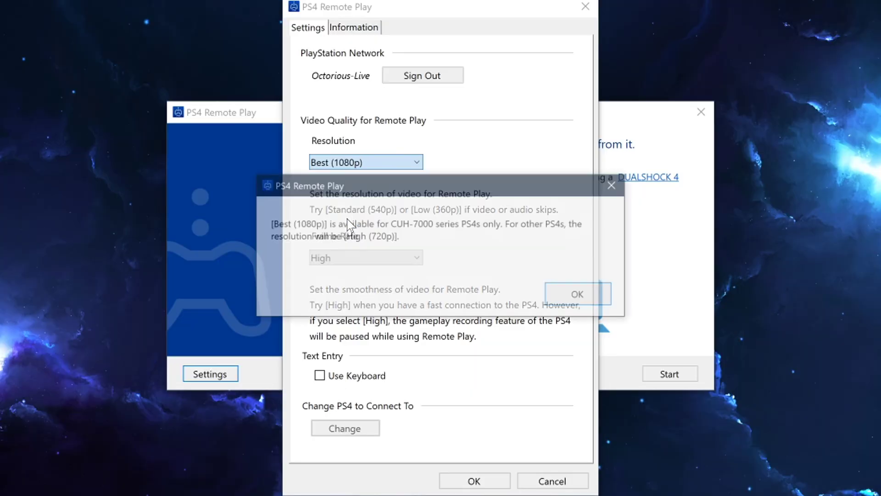
{"action": "left_click", "coordinate": [584, 301]}
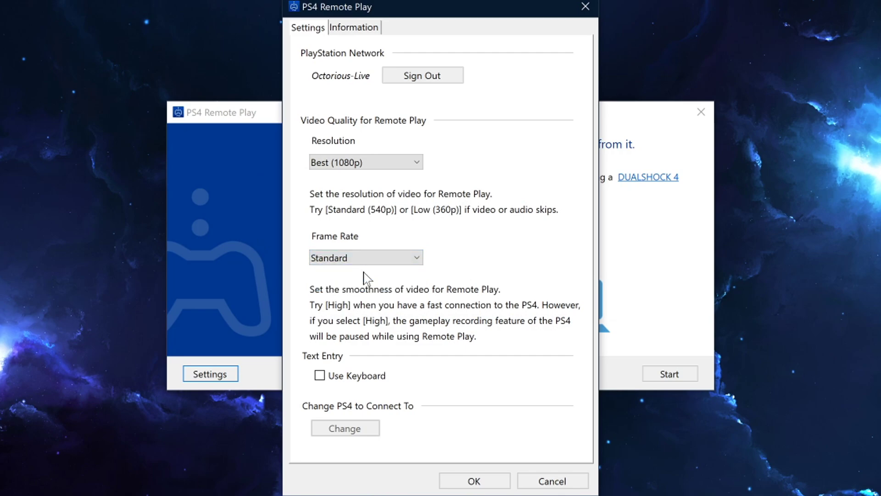
- Save the Remote Play settings and start connecting to the PS4
{"action": "left_click", "coordinate": [474, 480]}
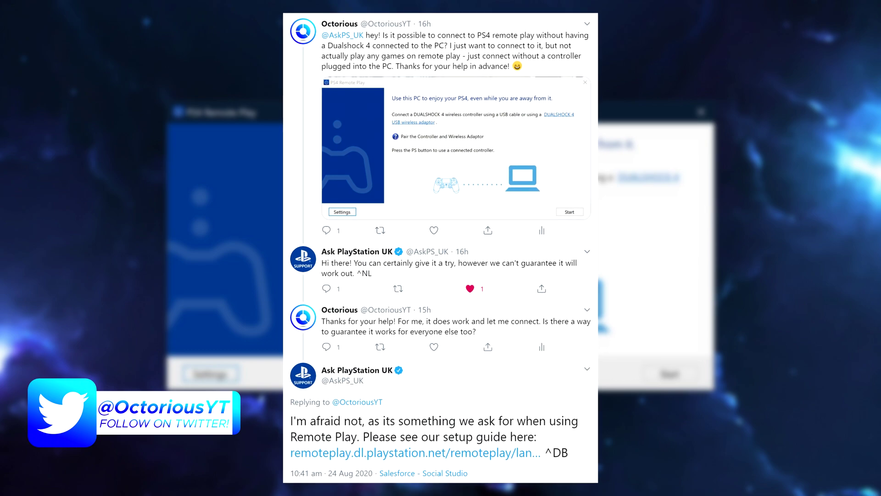
{"action": "left_click", "coordinate": [667, 376]}
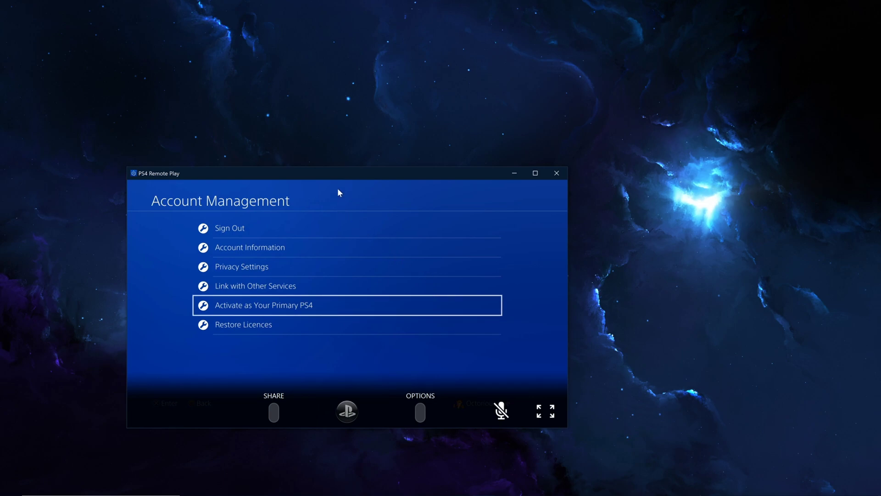
- Give the controller to the other logged-in user and browse home-screen folders toward Fall Guys
{"action": "mouse_move", "coordinate": [340, 174]}
{"action": "left_mouse_down"}
{"action": "mouse_move", "coordinate": [452, 127]}
{"action": "mouse_move", "coordinate": [422, 116]}
{"action": "left_mouse_up"}
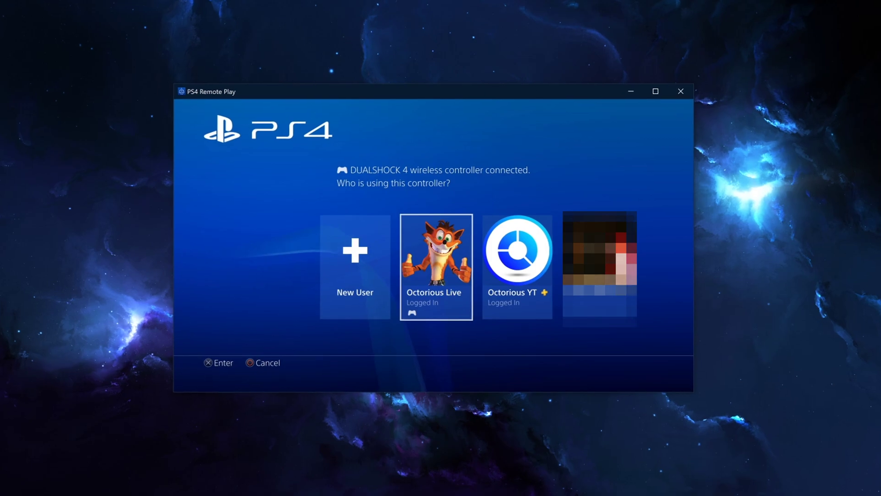
{"action": "key", "text": "Right"}
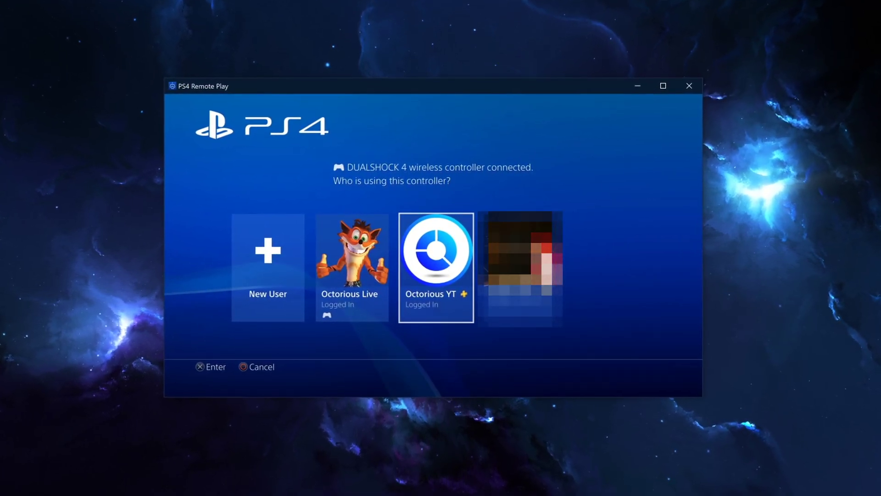
{"action": "key", "text": "Return"}
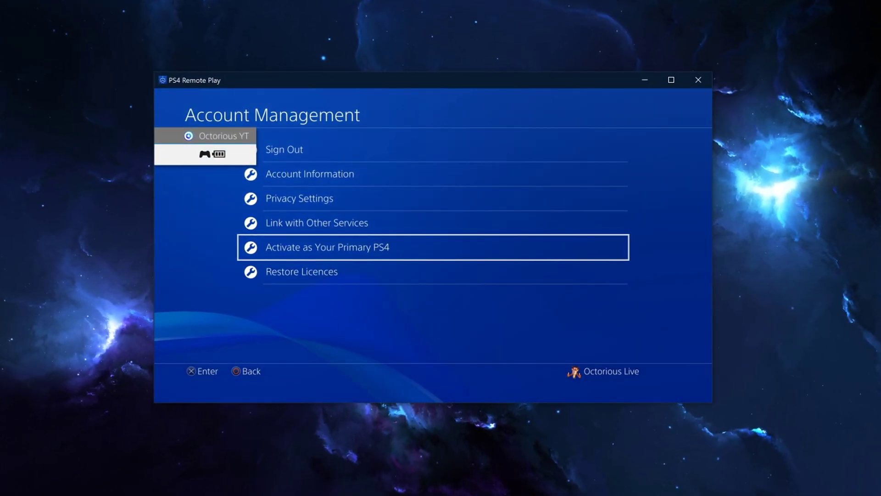
{"action": "key", "text": "Return"}
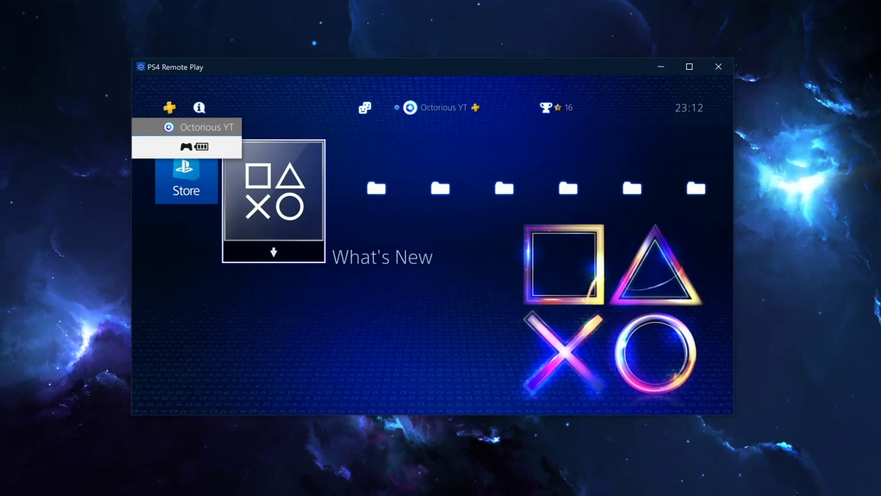
{"action": "key", "text": "Right"}
{"action": "key", "text": "Right"}
{"action": "key", "text": "Right"}
{"action": "key", "text": "Right"}
{"action": "key", "text": "Left"}
{"action": "key", "text": "Left"}
{"action": "key", "text": "Left"}
{"action": "key", "text": "Left"}
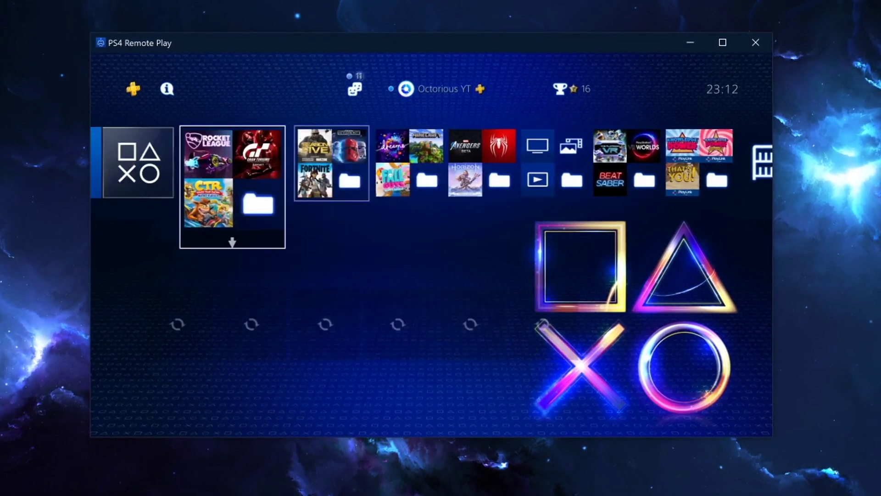
{"action": "key", "text": "Right"}
{"action": "key", "text": "Right"}
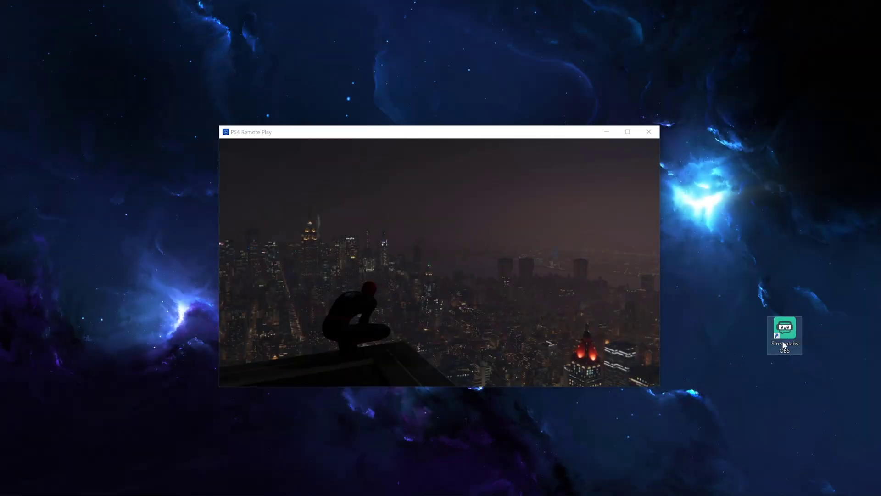
- Launch Streamlabs OBS from its desktop shortcut after the Fall Guys round
{"action": "left_click", "coordinate": [784, 345]}
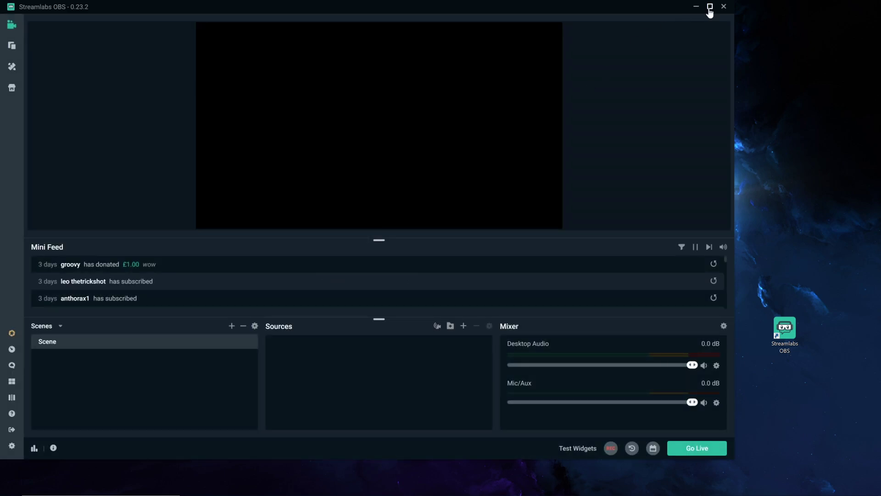
- Set Stream Type to Streaming Services and Service to YouTube / YouTube Gaming
{"action": "left_click", "coordinate": [709, 8]}
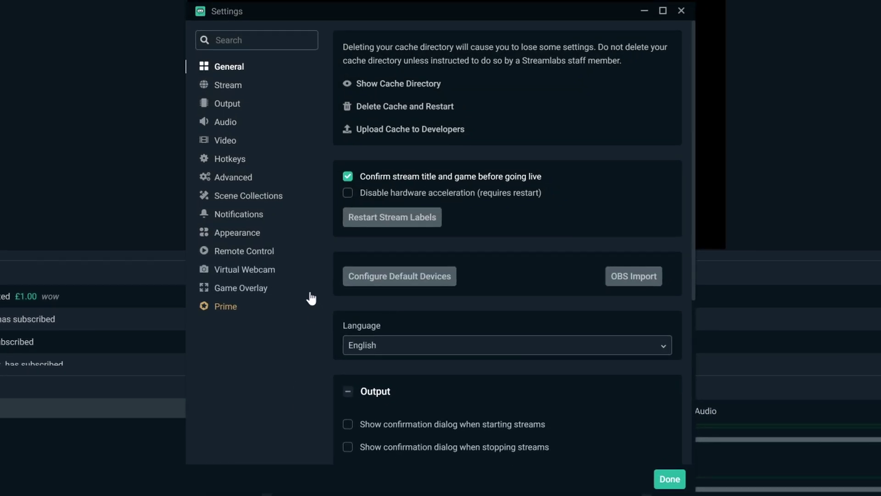
{"action": "left_click", "coordinate": [223, 90]}
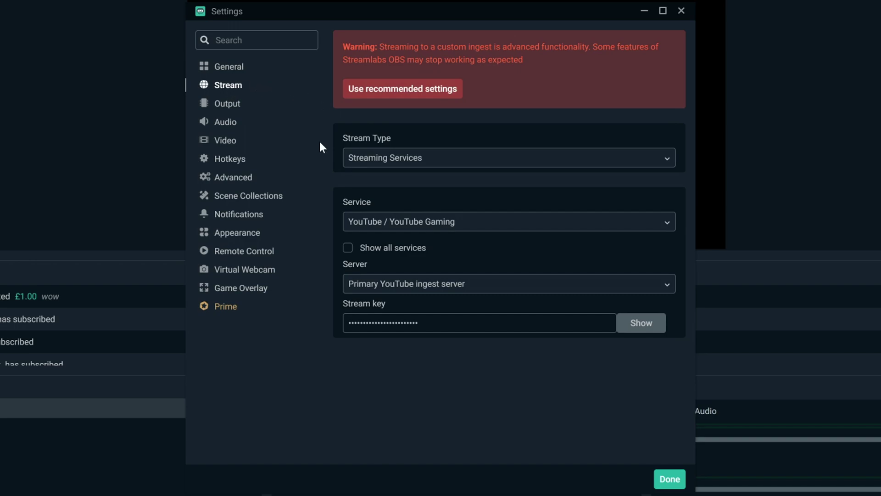
{"action": "left_click", "coordinate": [386, 169]}
{"action": "left_click", "coordinate": [387, 183]}
{"action": "left_click", "coordinate": [391, 225]}
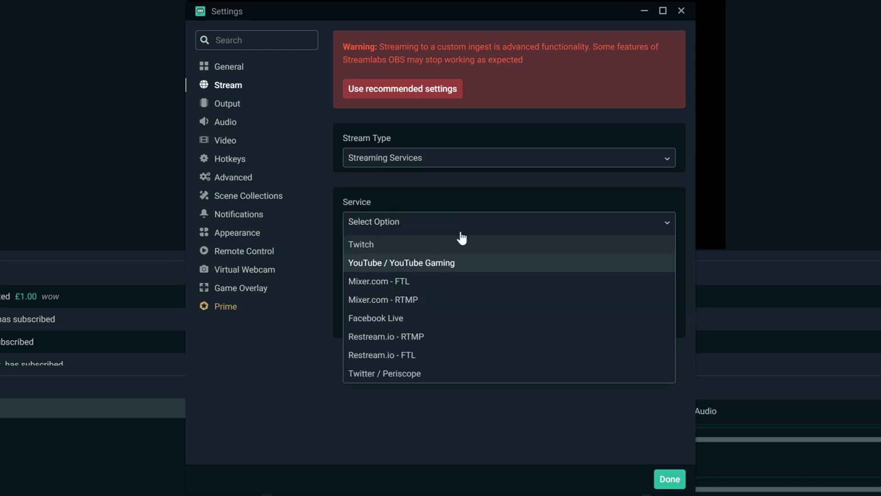
{"action": "left_click", "coordinate": [454, 263]}
- Select the YouTube stream key text to check it
{"action": "left_click_drag", "start_coordinate": [418, 323], "coordinate": [348, 322]}
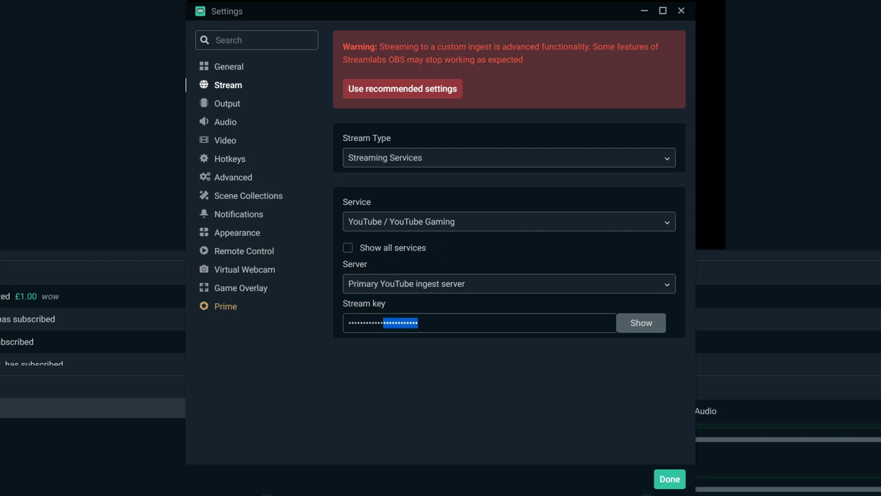
{"action": "left_click", "coordinate": [354, 323]}
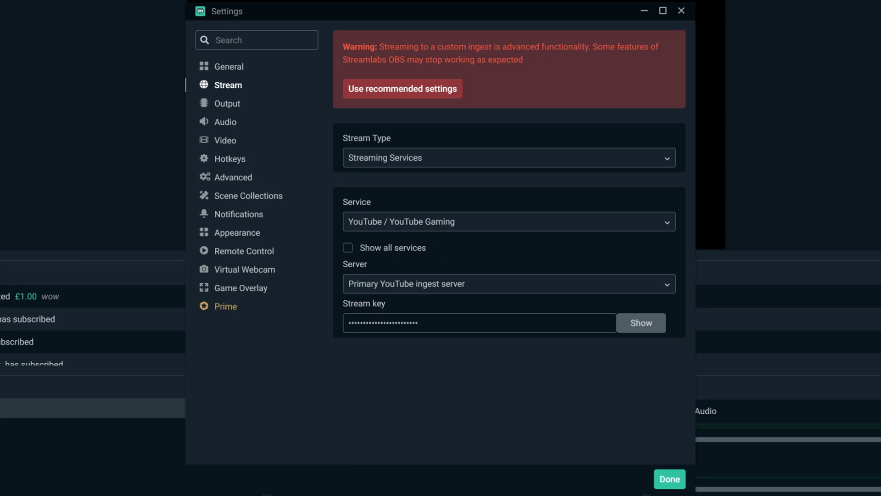
{"action": "left_click_drag", "start_coordinate": [418, 323], "coordinate": [348, 323]}
- Keep 1920x1080 canvas and output resolution and set the frame rate back to 30 FPS
{"action": "left_click", "coordinate": [218, 144]}
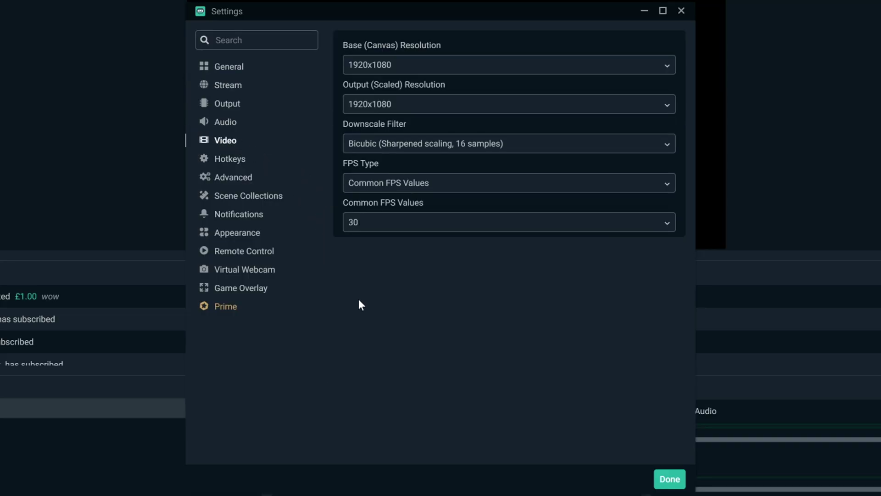
{"action": "left_click", "coordinate": [424, 110]}
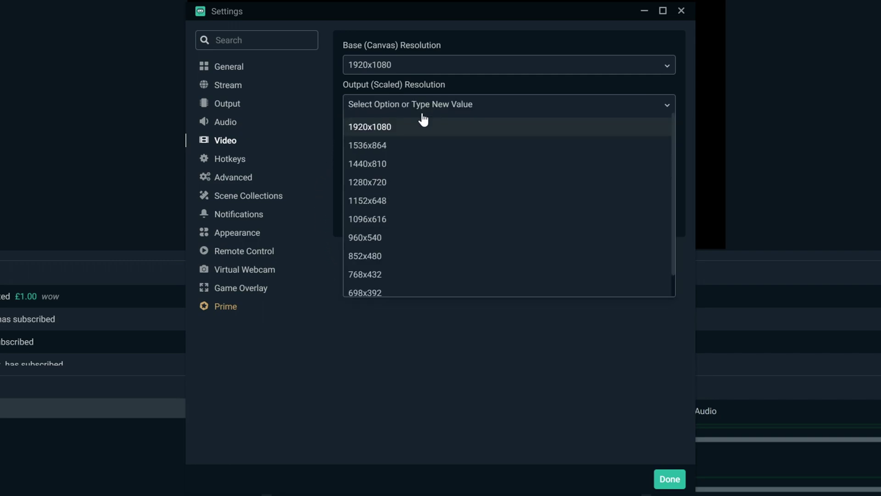
{"action": "left_click", "coordinate": [441, 133]}
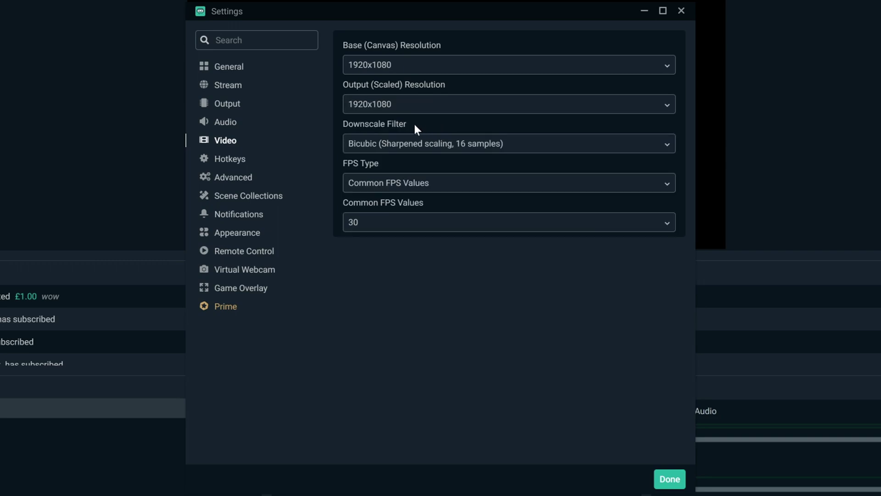
{"action": "left_click", "coordinate": [405, 225]}
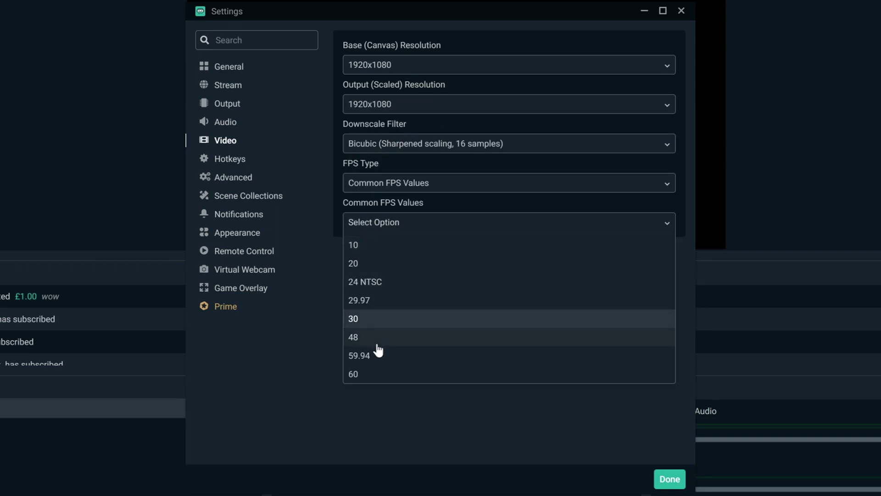
{"action": "left_click", "coordinate": [388, 374]}
{"action": "left_click", "coordinate": [371, 222]}
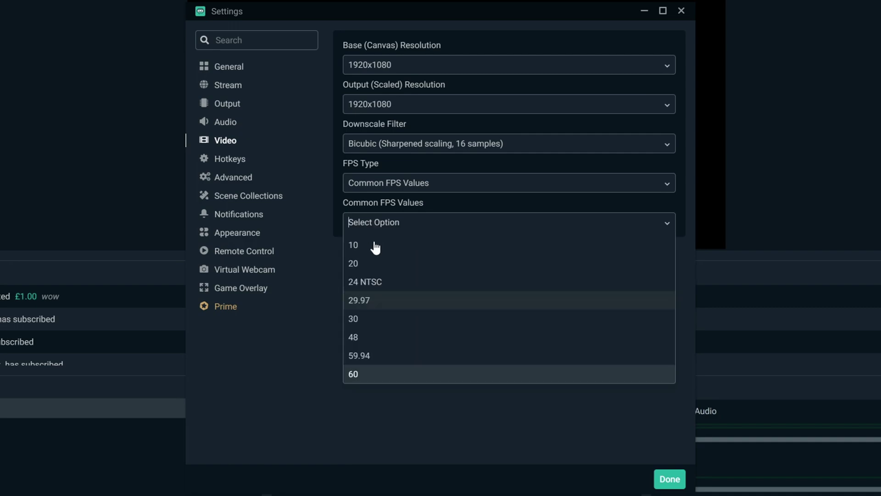
{"action": "left_click", "coordinate": [384, 321]}
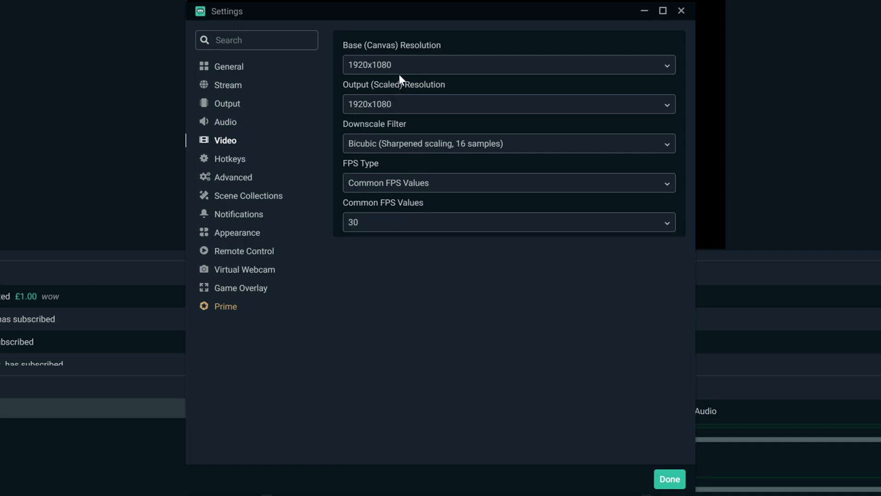
{"action": "left_click", "coordinate": [424, 66]}
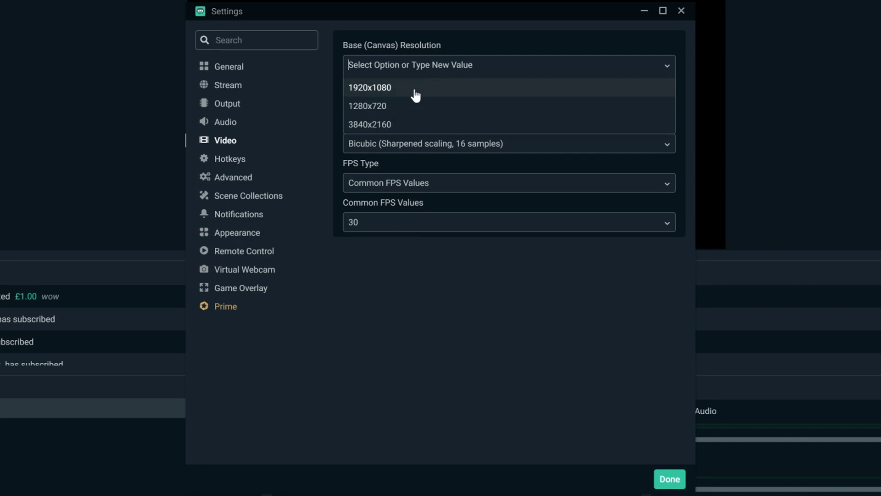
{"action": "left_click", "coordinate": [415, 90]}
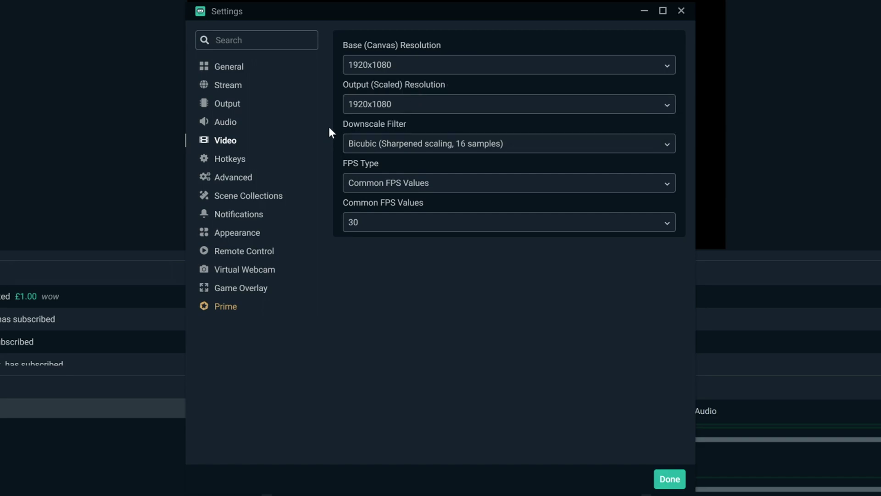
- Switch the streaming encoder in Output settings to Hardware (NVENC) (new)
{"action": "left_click", "coordinate": [242, 114]}
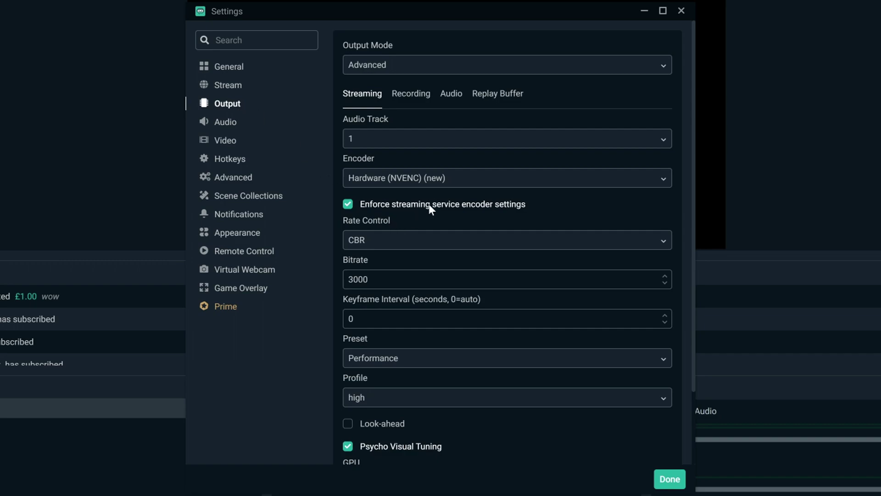
{"action": "left_click", "coordinate": [458, 179]}
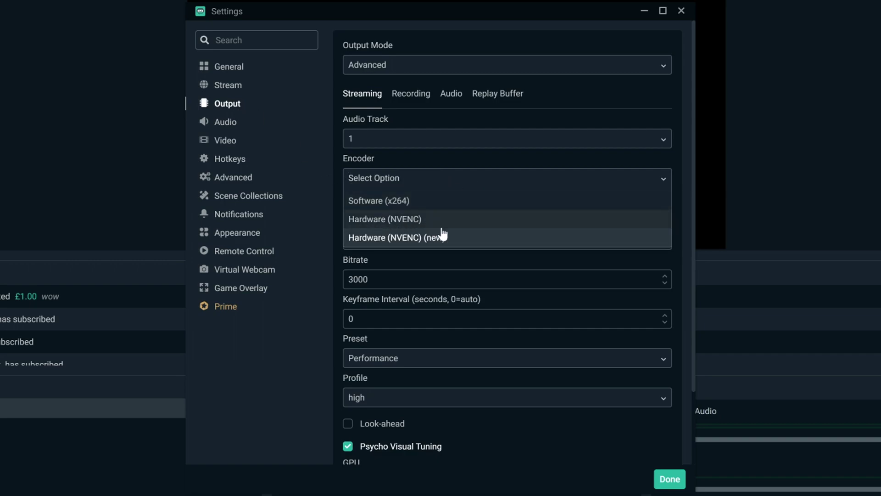
{"action": "left_click", "coordinate": [444, 237]}
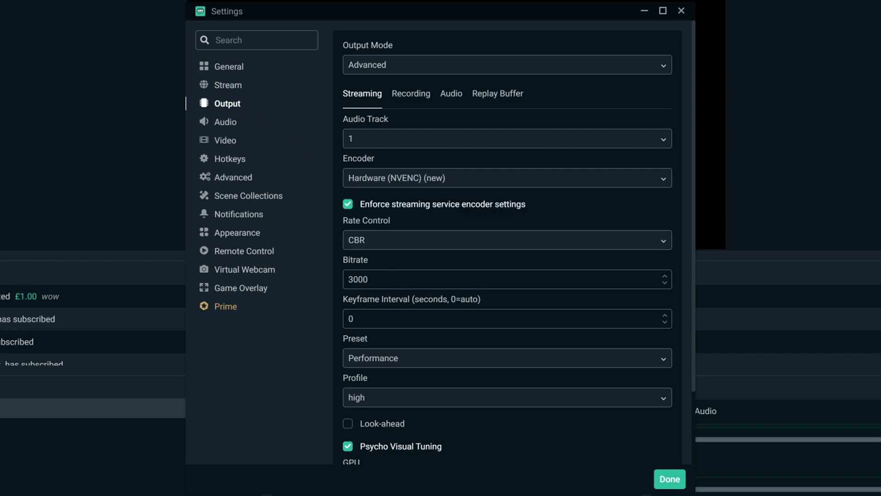
- Set the streaming bitrate to 3000
{"action": "scroll", "coordinate": [507, 248], "scroll_direction": "down", "scroll_amount": 2}
{"action": "type", "text": "4000"}
{"action": "double_click", "coordinate": [365, 217]}
{"action": "type", "text": "3000"}
{"action": "double_click", "coordinate": [340, 215]}
{"action": "type", "text": "2"}
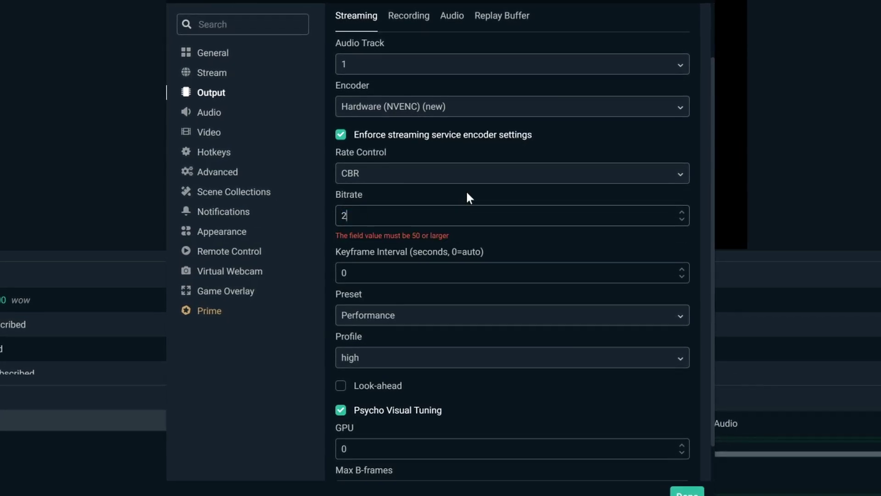
{"action": "type", "text": "500"}
{"action": "key", "text": "BackSpace"}
{"action": "key", "text": "BackSpace"}
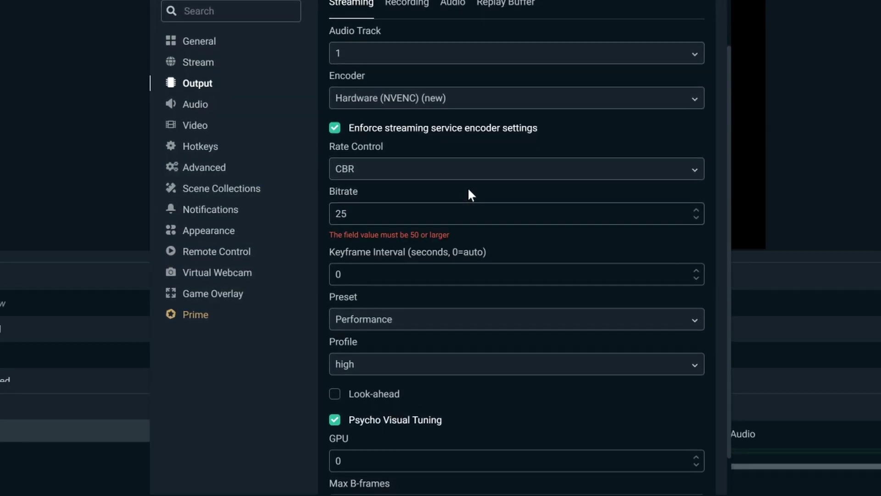
{"action": "key", "text": "BackSpace"}
{"action": "type", "text": "750"}
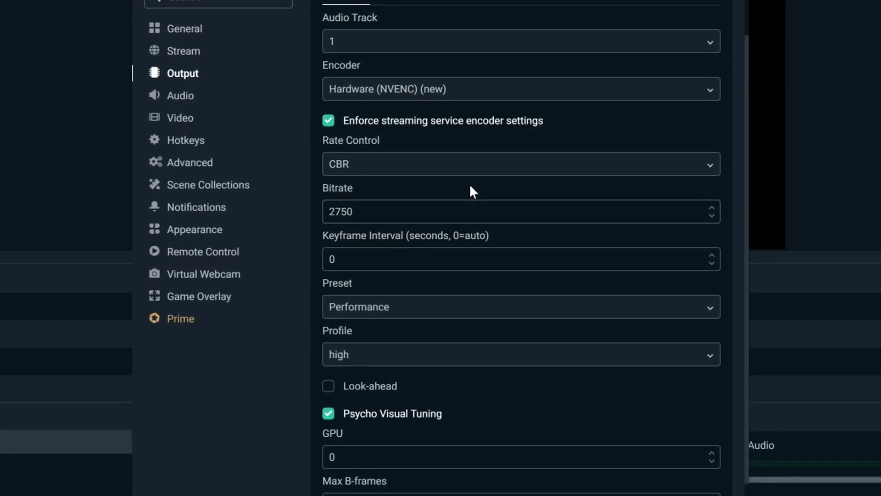
{"action": "key", "text": "BackSpace"}
{"action": "key", "text": "BackSpace"}
{"action": "key", "text": "BackSpace"}
{"action": "type", "text": "6000"}
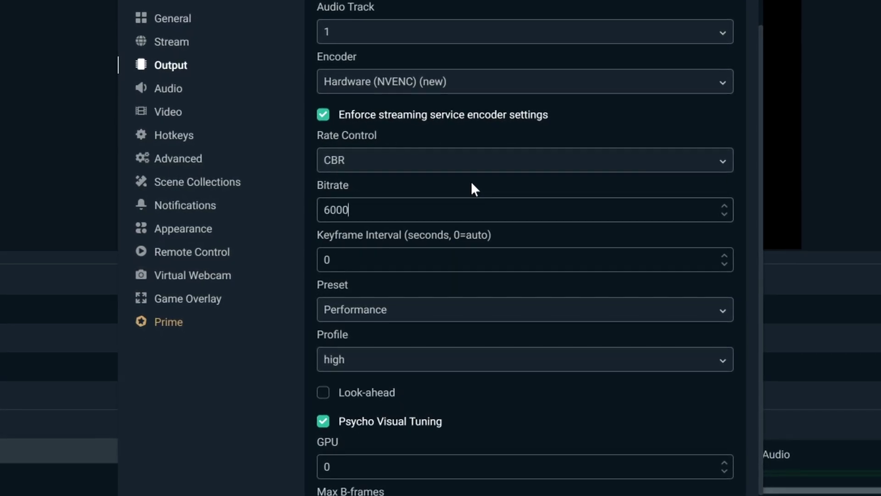
{"action": "key", "text": "BackSpace"}
{"action": "key", "text": "BackSpace"}
{"action": "key", "text": "BackSpace"}
{"action": "key", "text": "BackSpace"}
{"action": "type", "text": "3000"}
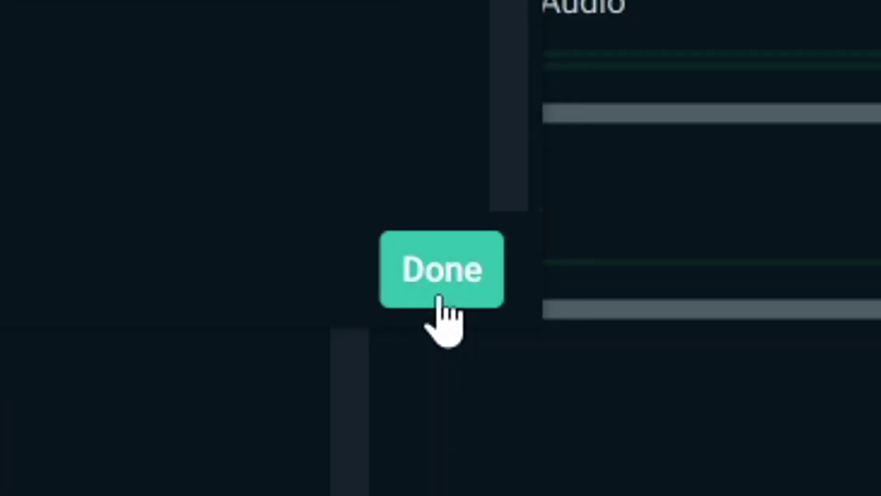
- Close Settings and rename the default scene to PS4
{"action": "left_click", "coordinate": [670, 483]}
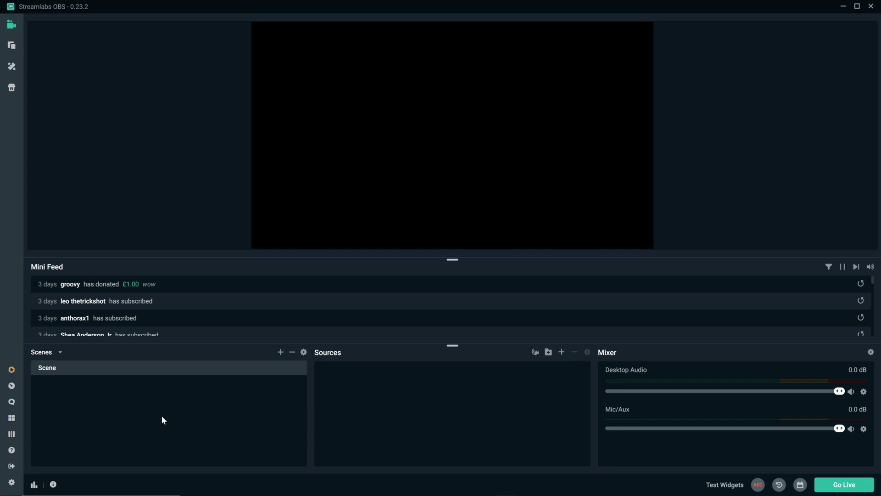
{"action": "right_click", "coordinate": [140, 373]}
{"action": "left_click", "coordinate": [144, 387]}
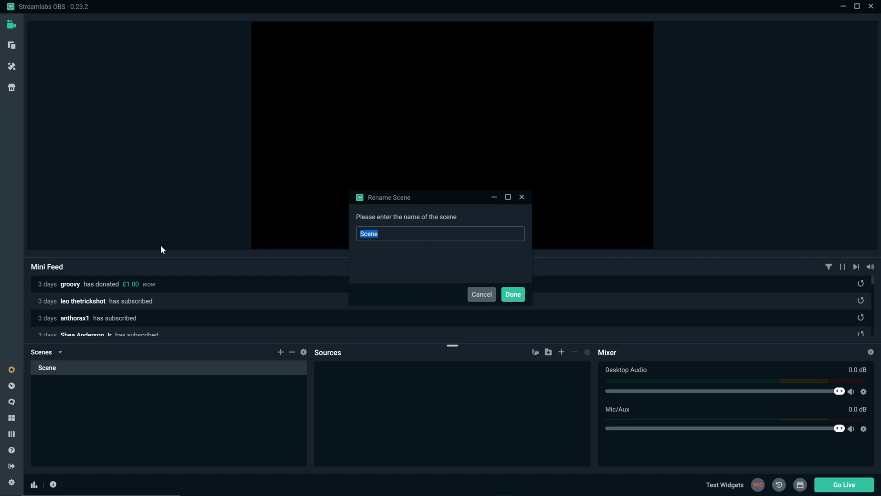
{"action": "type", "text": "PS4"}
{"action": "key", "text": "Return"}
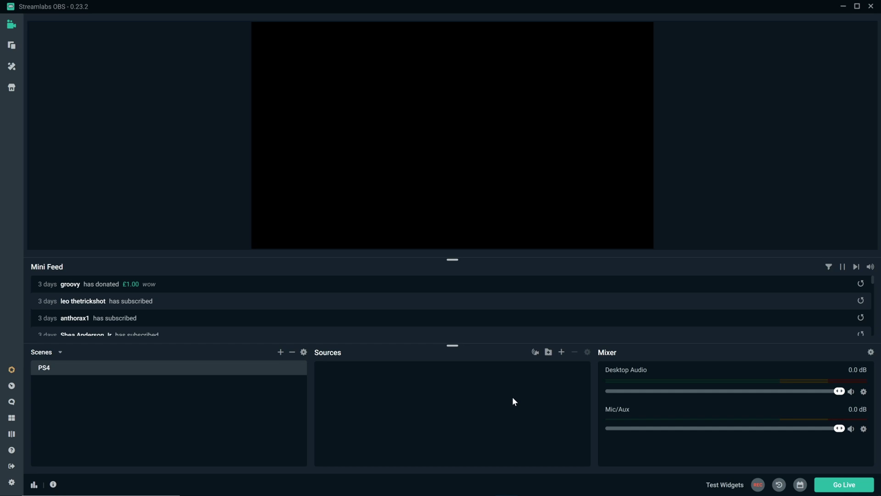
- Add a Window Capture named PS4 of the PS4 Remote Play window, without the cursor
{"action": "left_click", "coordinate": [561, 351]}
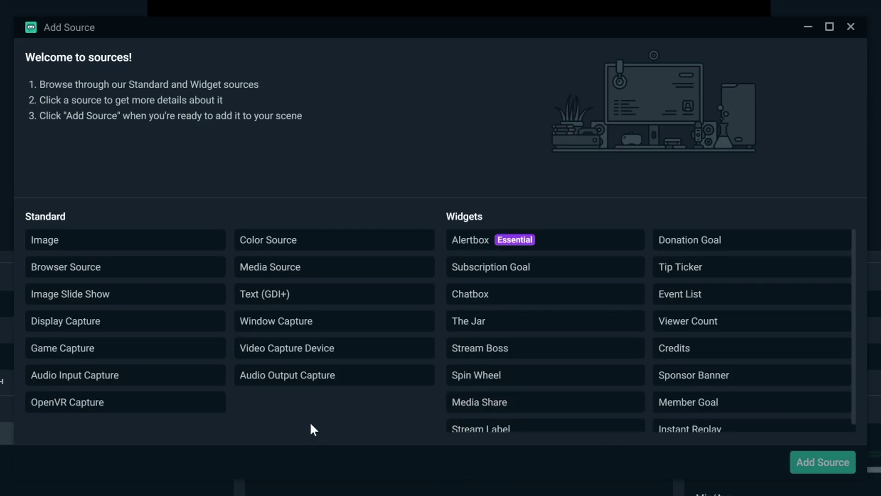
{"action": "left_click", "coordinate": [285, 327]}
{"action": "left_click", "coordinate": [810, 460]}
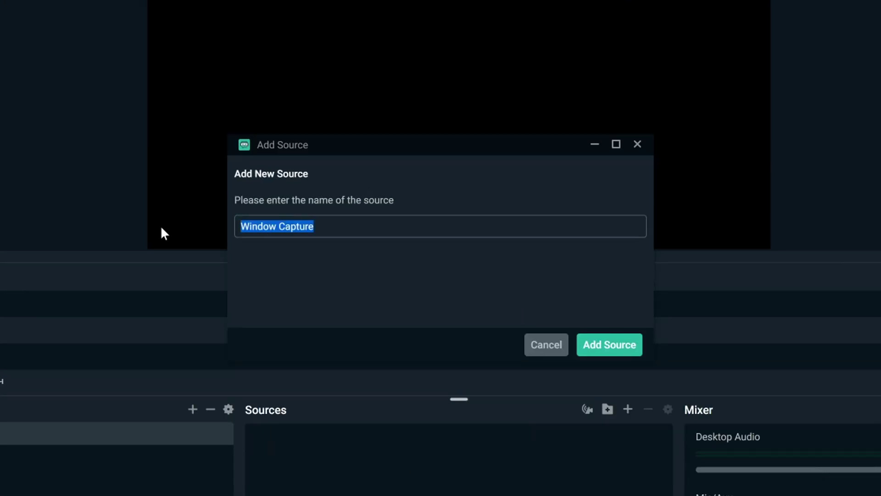
{"action": "type", "text": "PS4"}
{"action": "left_click", "coordinate": [606, 344]}
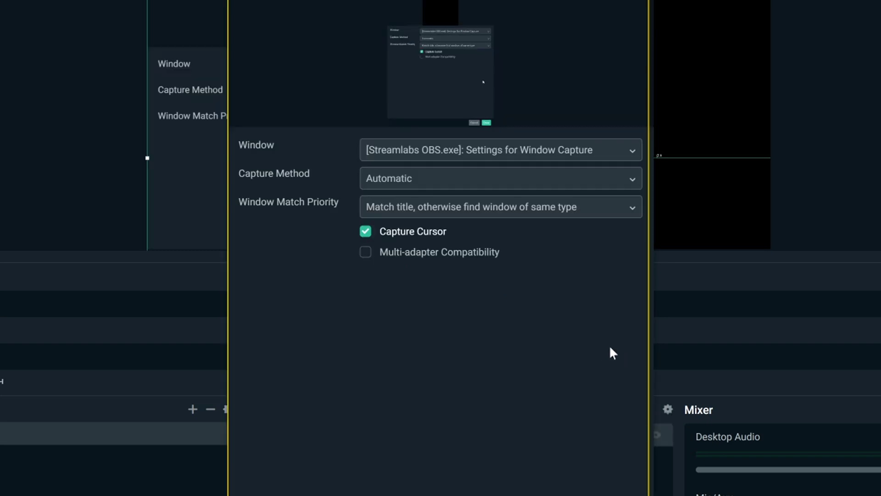
{"action": "left_click", "coordinate": [486, 156]}
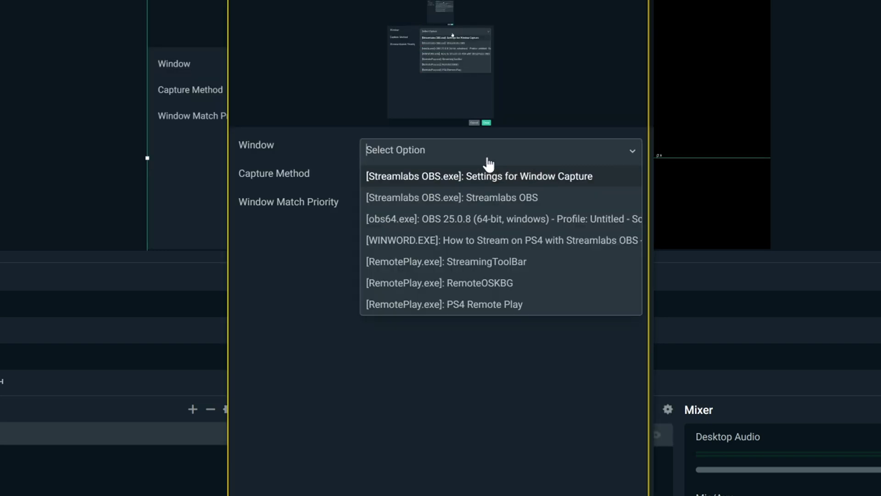
{"action": "left_click", "coordinate": [459, 304]}
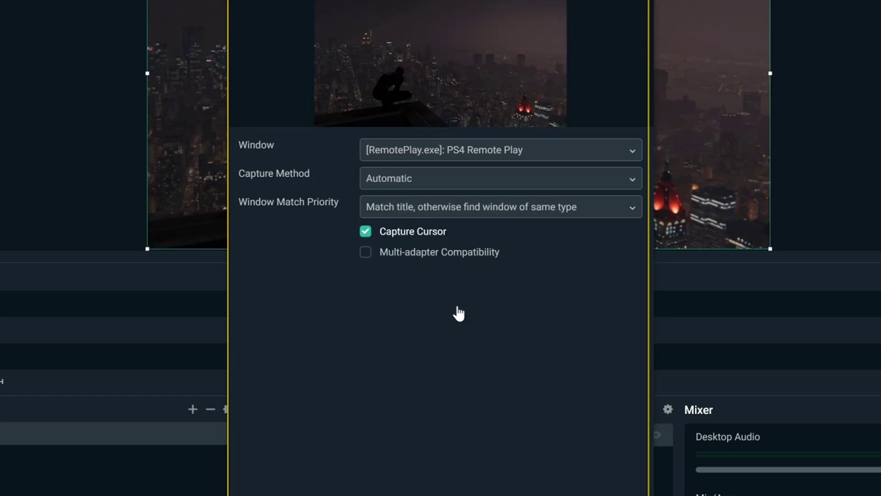
{"action": "left_click", "coordinate": [366, 232]}
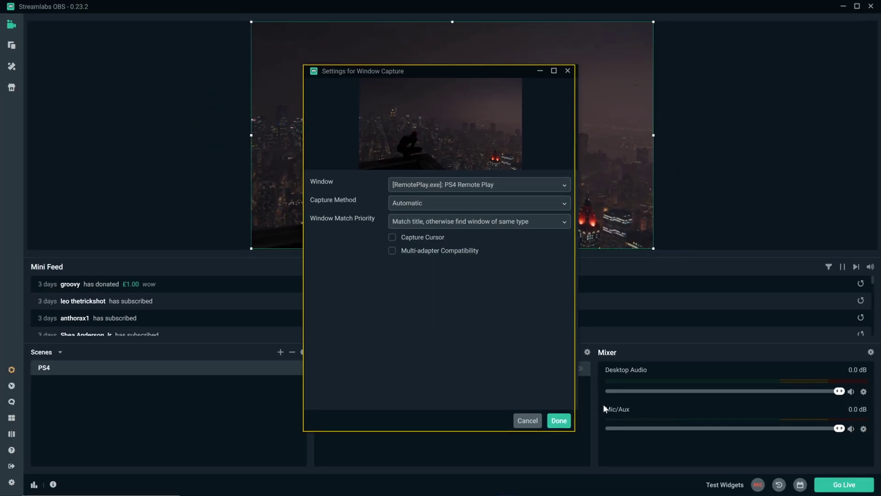
{"action": "left_click", "coordinate": [559, 421]}
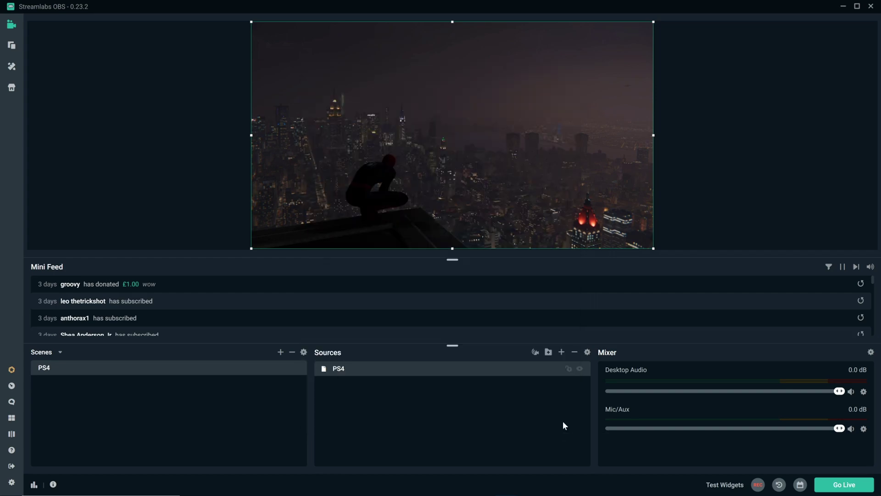
- Check the Remote Play window, then fit the PS4 source to the whole canvas
{"action": "left_click", "coordinate": [694, 217]}
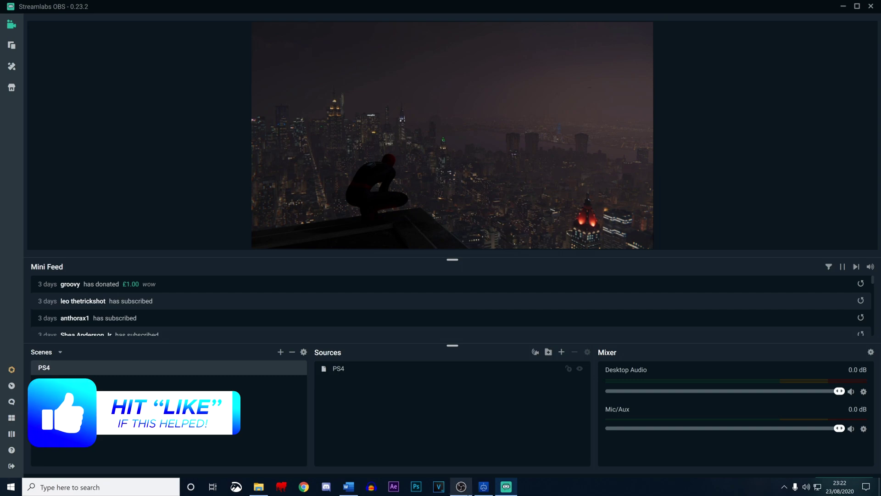
{"action": "left_click", "coordinate": [486, 491]}
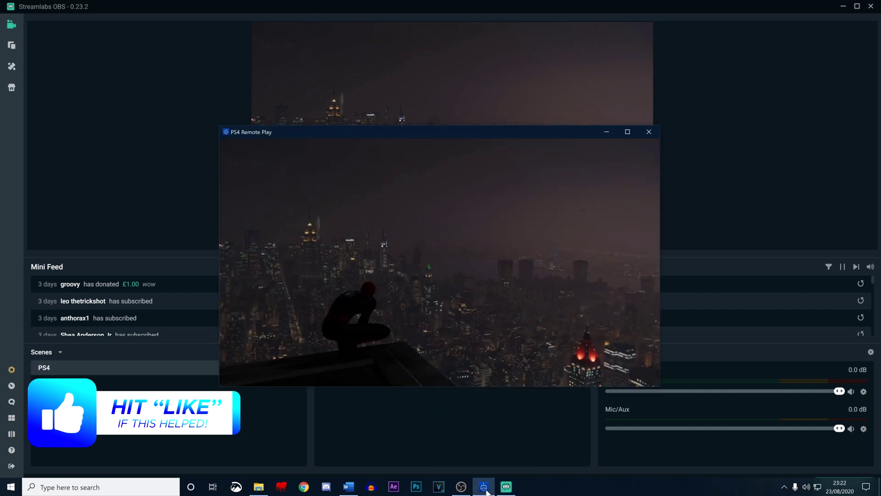
{"action": "left_click", "coordinate": [469, 416]}
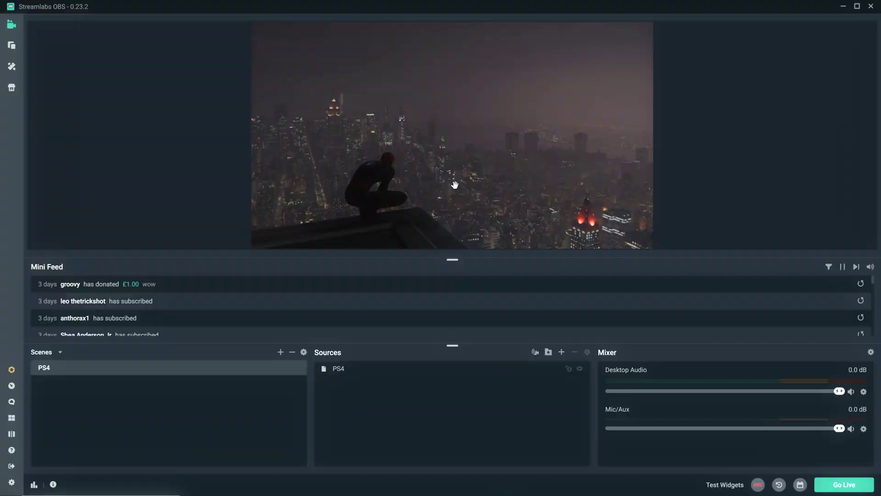
{"action": "right_click", "coordinate": [447, 169]}
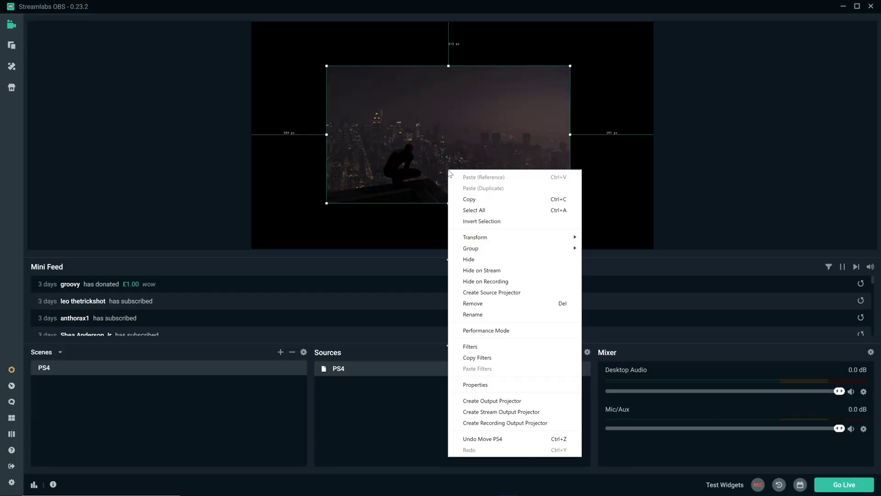
{"action": "mouse_move", "coordinate": [476, 236]}
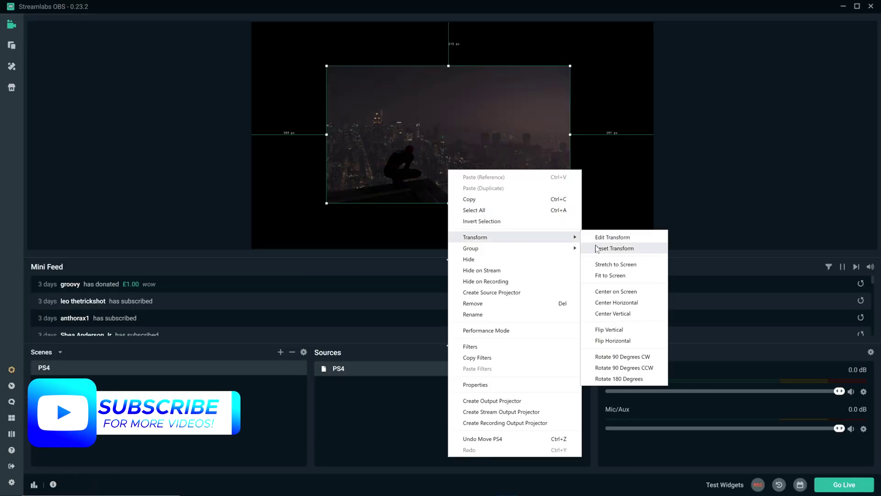
{"action": "left_click", "coordinate": [607, 276]}
{"action": "mouse_move", "coordinate": [447, 368]}
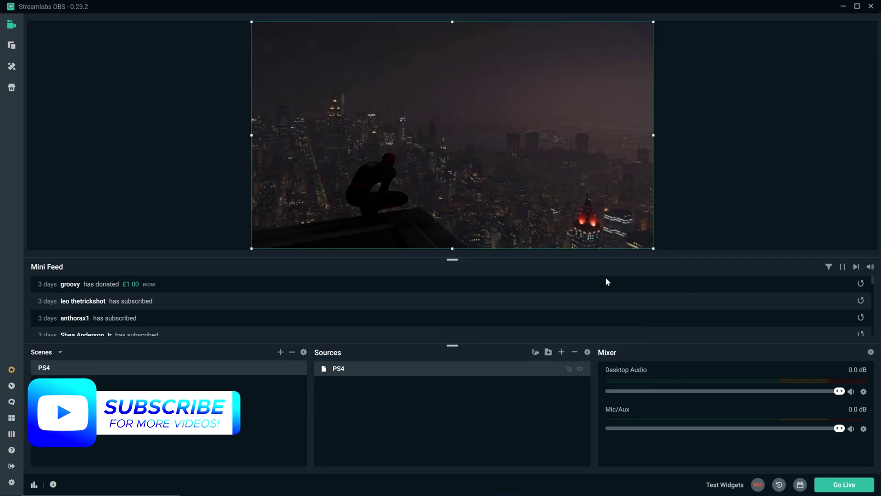
- Add a looping Music media source from a local file and lower its volume to -33.3 dB
{"action": "left_click", "coordinate": [561, 352]}
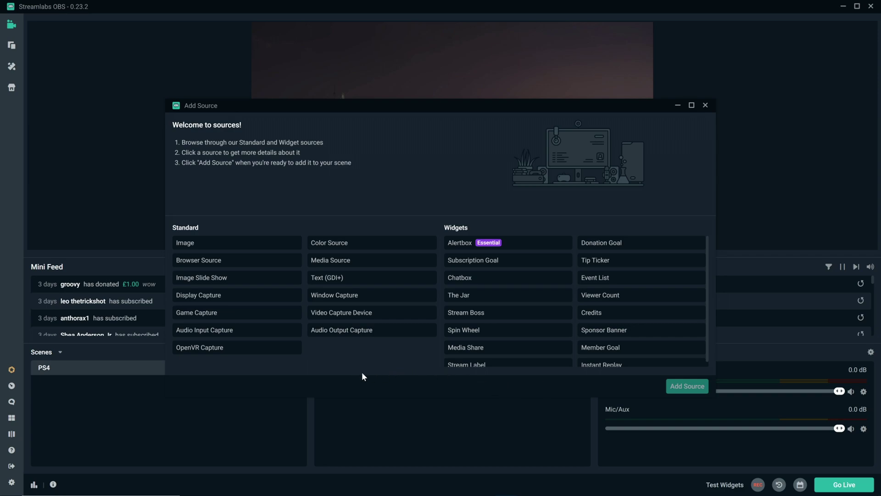
{"action": "left_click", "coordinate": [352, 267]}
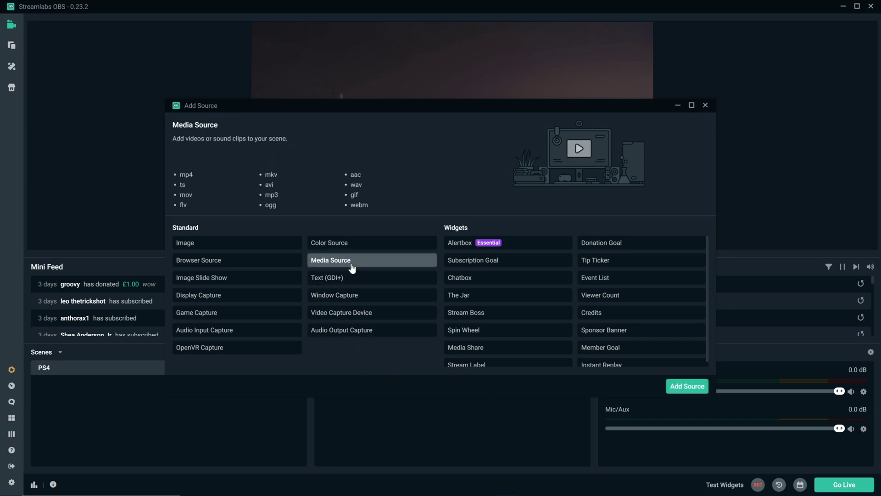
{"action": "left_click", "coordinate": [687, 385]}
{"action": "type", "text": "Music"}
{"action": "key", "text": "Return"}
{"action": "left_click", "coordinate": [556, 198]}
{"action": "double_click", "coordinate": [88, 63]}
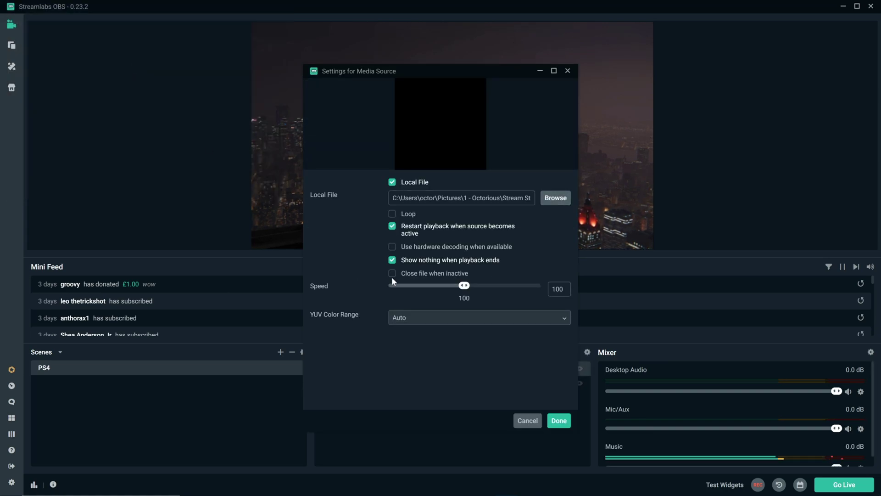
{"action": "left_click", "coordinate": [391, 214]}
{"action": "left_click", "coordinate": [559, 420]}
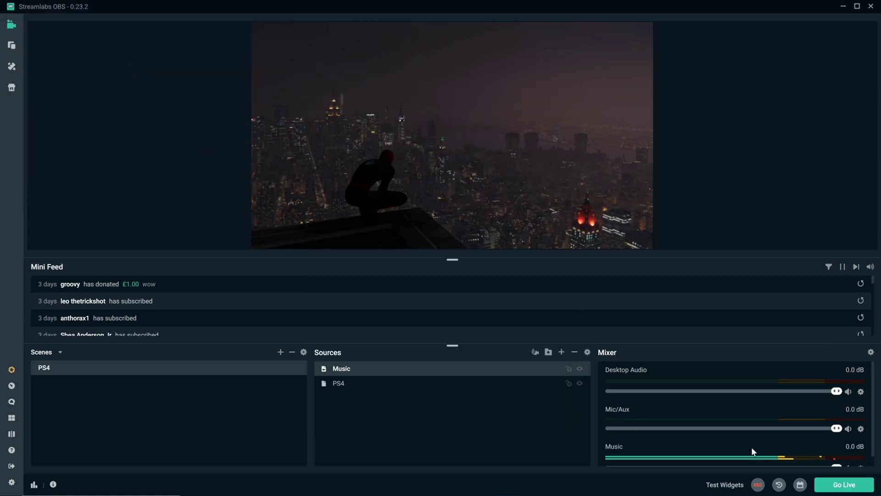
{"action": "scroll", "coordinate": [754, 448], "scroll_direction": "down", "scroll_amount": 1}
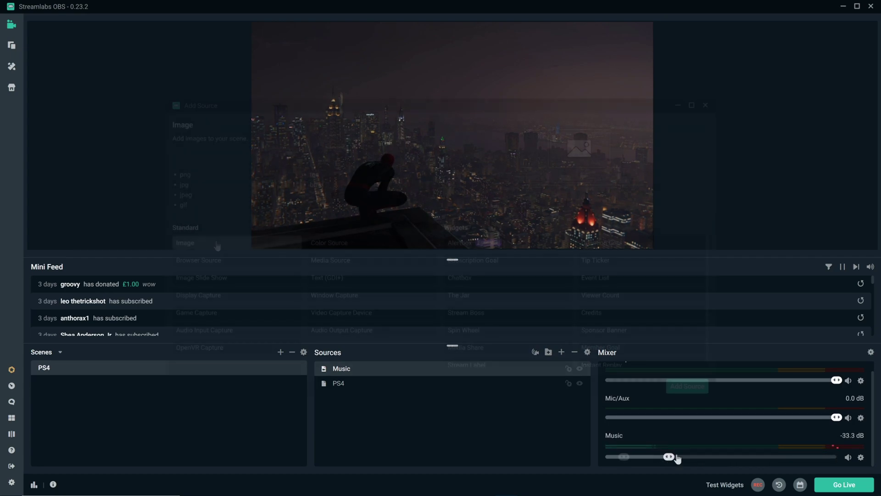
- Add an image source named Overlay using the overlay PNG
{"action": "left_click", "coordinate": [688, 385]}
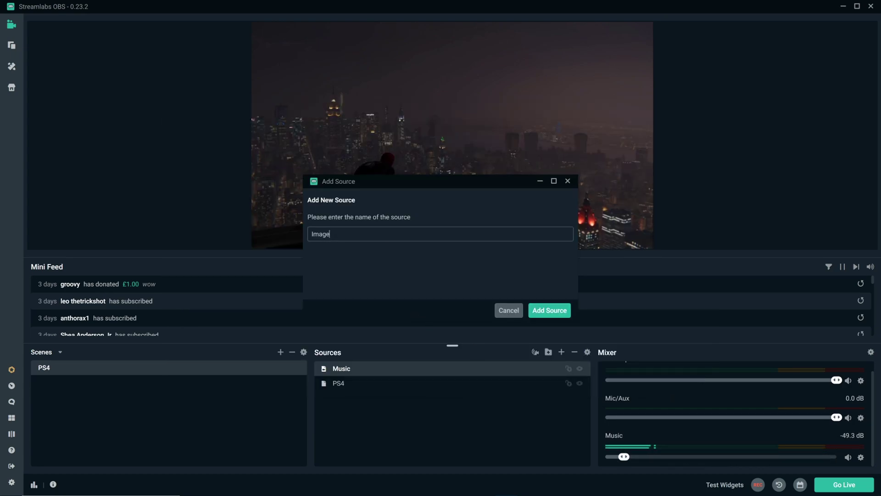
{"action": "left_click", "coordinate": [555, 311]}
{"action": "left_click", "coordinate": [558, 193]}
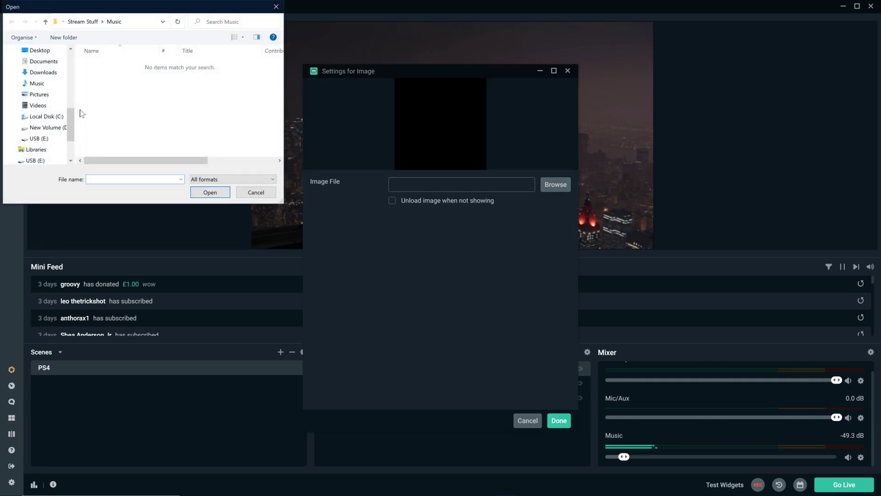
{"action": "left_click", "coordinate": [40, 146]}
{"action": "double_click", "coordinate": [207, 74]}
{"action": "double_click", "coordinate": [169, 80]}
{"action": "left_click", "coordinate": [559, 421]}
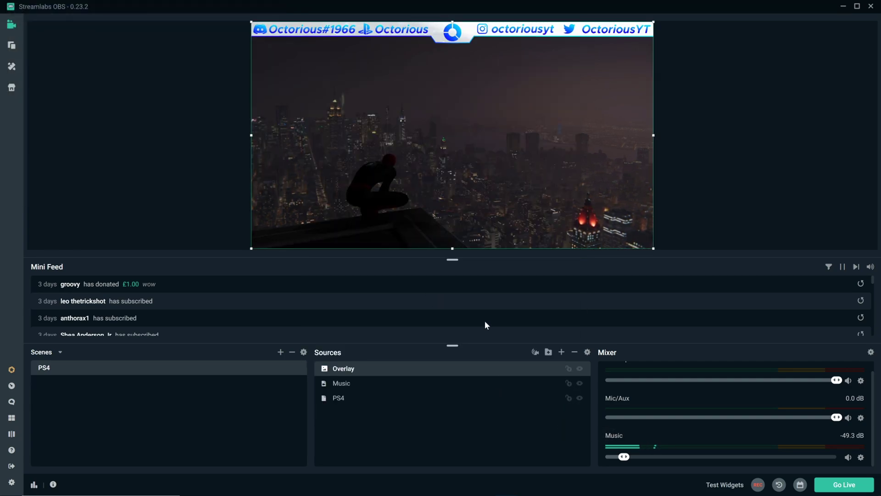
- Snap the Overlay banner back to the top of the canvas
{"action": "left_click_drag", "start_coordinate": [459, 69], "coordinate": [464, 110]}
{"action": "right_click", "coordinate": [459, 103]}
{"action": "left_click", "coordinate": [627, 207]}
{"action": "left_click", "coordinate": [735, 201]}
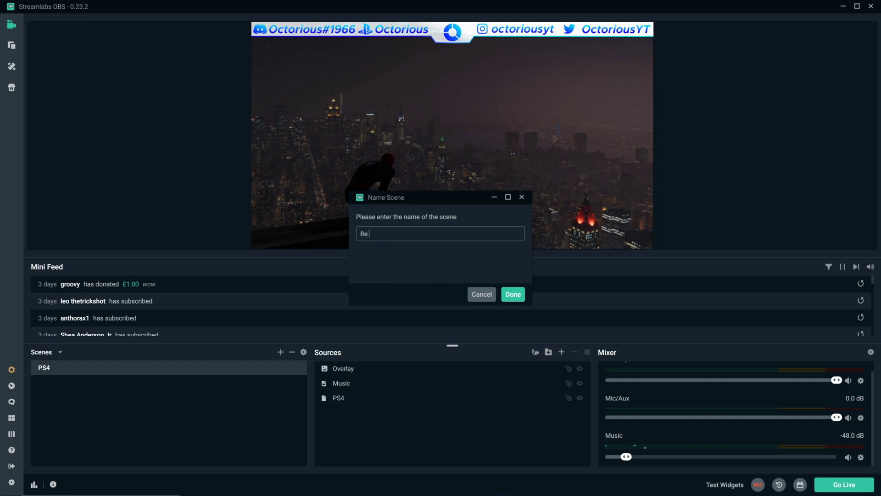
- Create a Be Right Back scene holding a looping BRB media source of the BRB video
{"action": "left_click", "coordinate": [513, 294]}
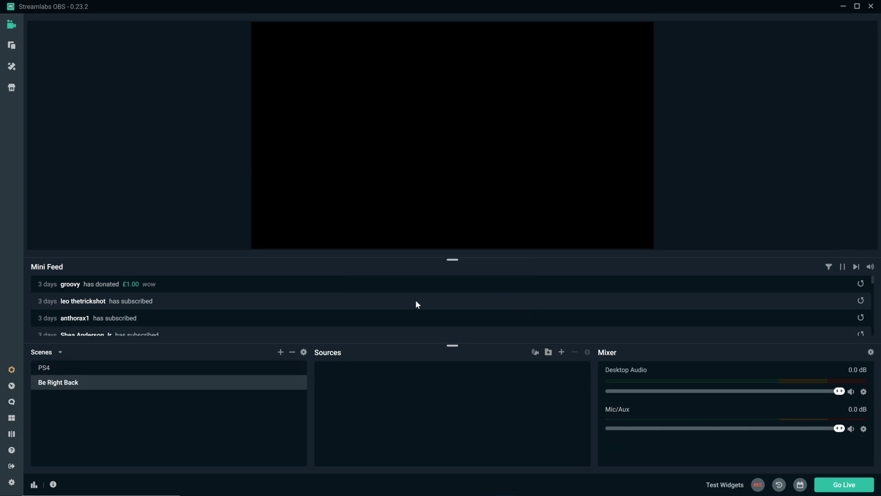
{"action": "left_click", "coordinate": [562, 352]}
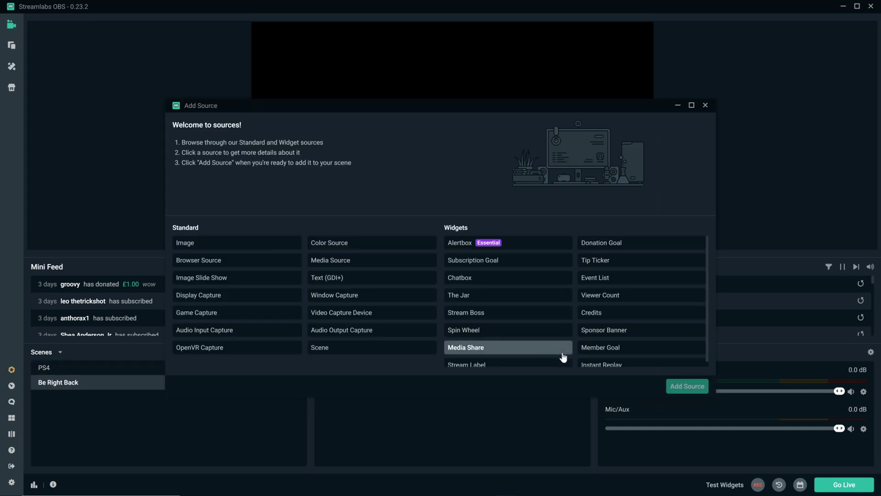
{"action": "left_click", "coordinate": [374, 268]}
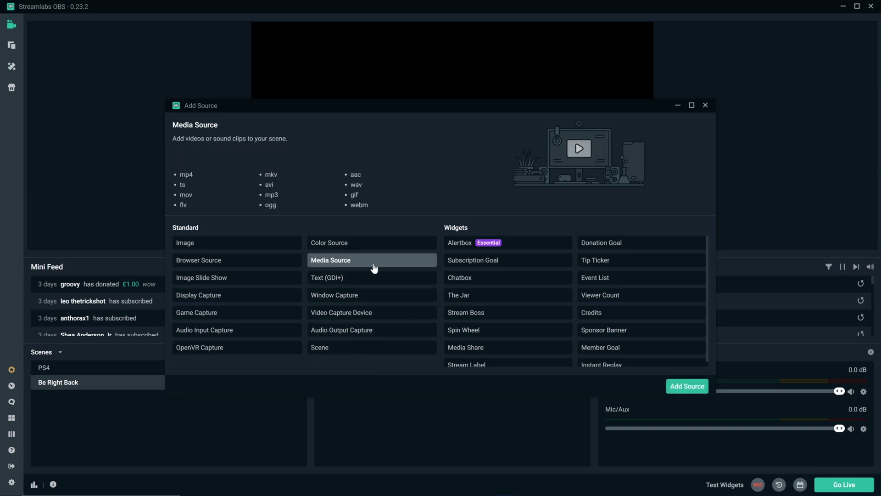
{"action": "left_click", "coordinate": [687, 386]}
{"action": "left_click", "coordinate": [399, 316]}
{"action": "type", "text": "BRB"}
{"action": "key", "text": "Return"}
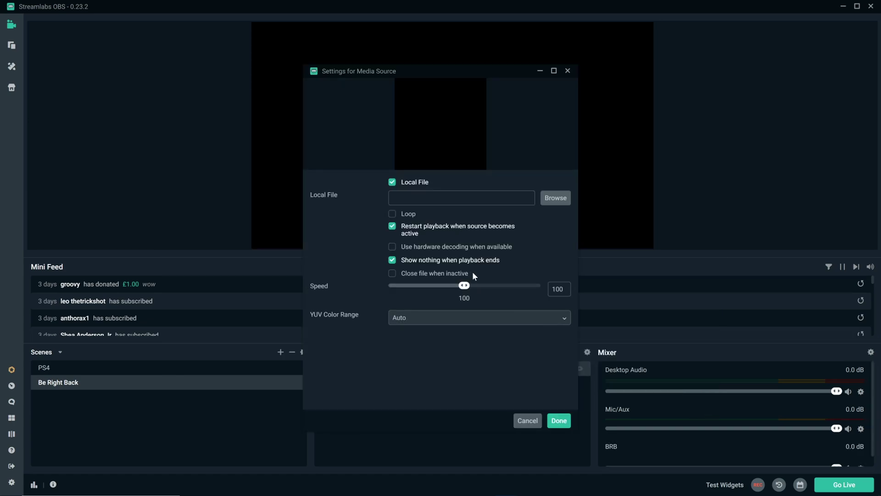
{"action": "left_click", "coordinate": [555, 198]}
{"action": "double_click", "coordinate": [111, 96]}
{"action": "left_click", "coordinate": [392, 213]}
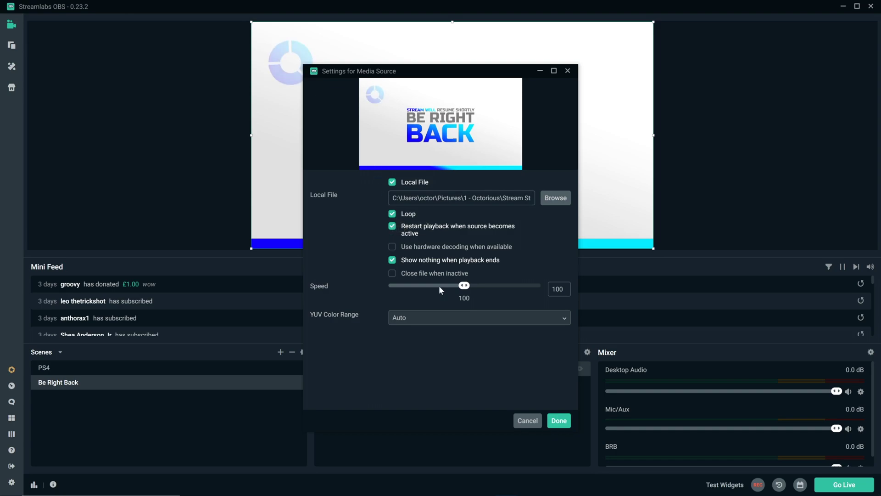
{"action": "left_click", "coordinate": [559, 421]}
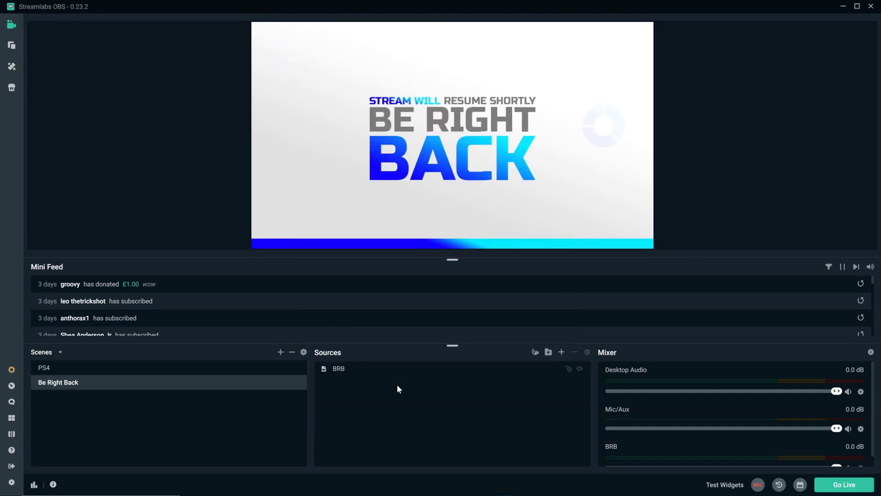
- Switch back and forth between the PS4 and Be Right Back scenes
{"action": "left_click", "coordinate": [266, 373]}
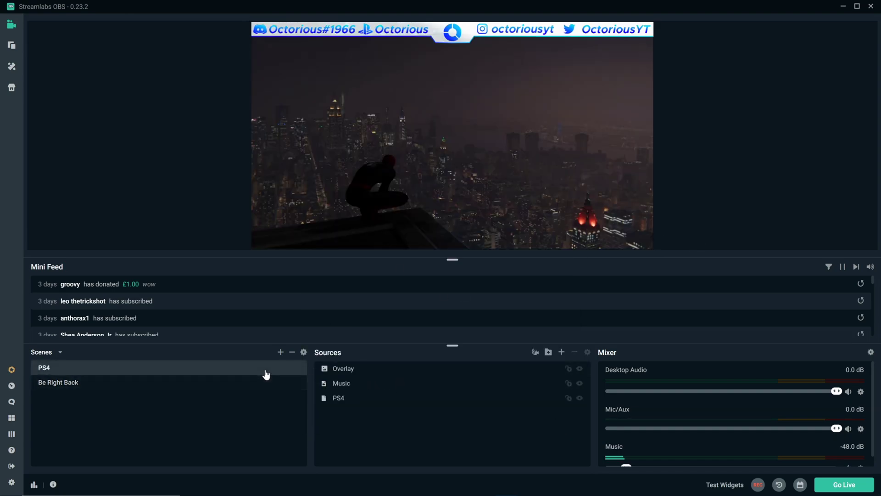
{"action": "left_click", "coordinate": [260, 384]}
{"action": "left_click", "coordinate": [259, 370]}
{"action": "left_click", "coordinate": [261, 370]}
{"action": "left_click", "coordinate": [265, 369]}
{"action": "left_click", "coordinate": [257, 383]}
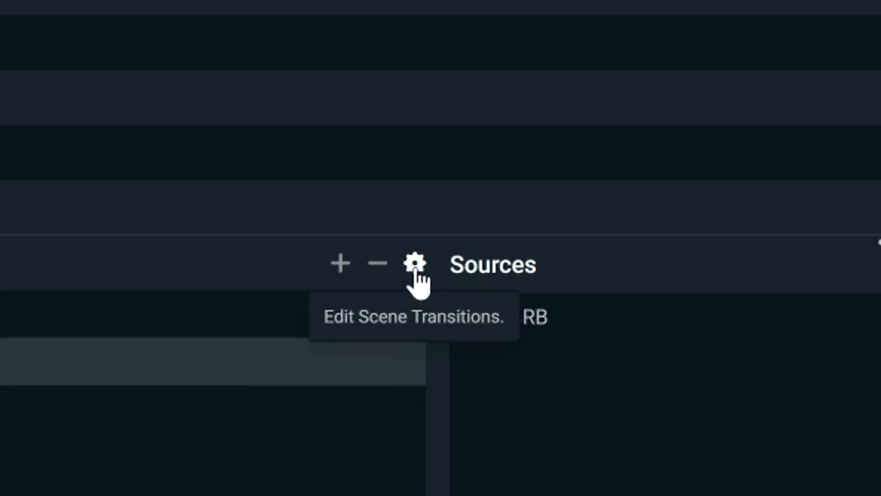
- Set the Global Transition to Stinger using the video in the Stinger Transition folder
{"action": "left_click", "coordinate": [416, 268]}
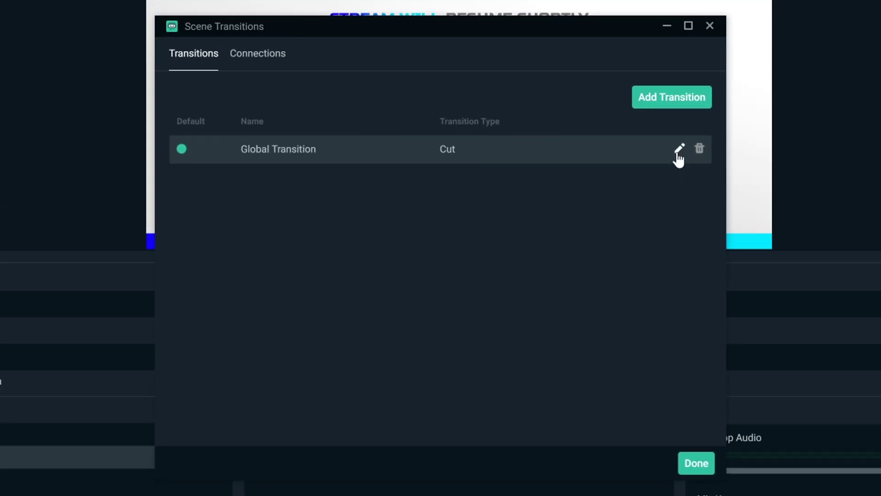
{"action": "left_click", "coordinate": [679, 149]}
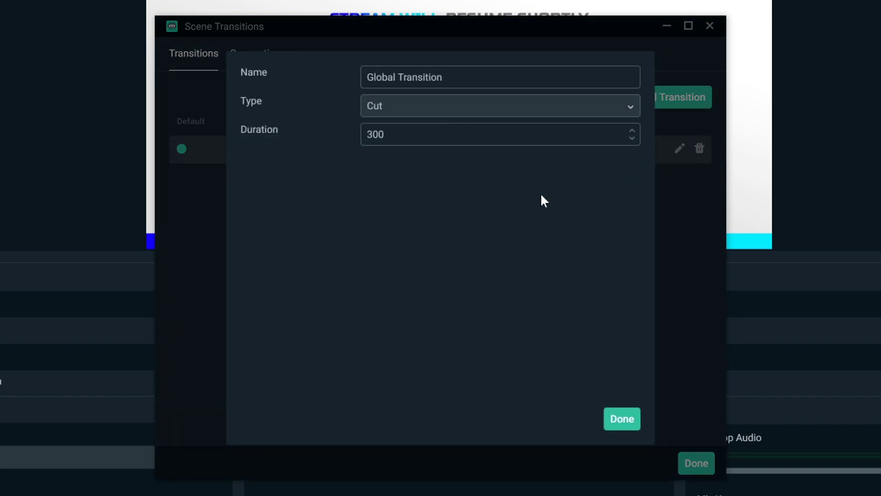
{"action": "left_click", "coordinate": [434, 119]}
{"action": "left_click", "coordinate": [392, 262]}
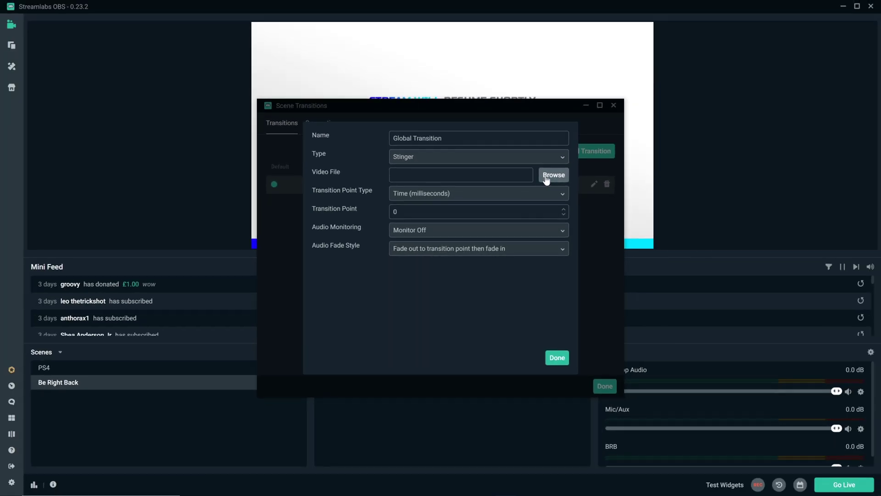
{"action": "left_click", "coordinate": [546, 179]}
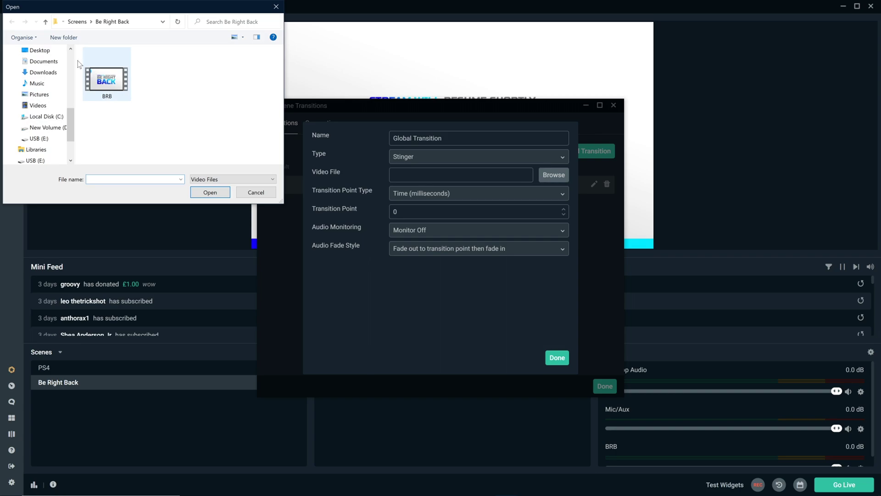
{"action": "left_click", "coordinate": [46, 22]}
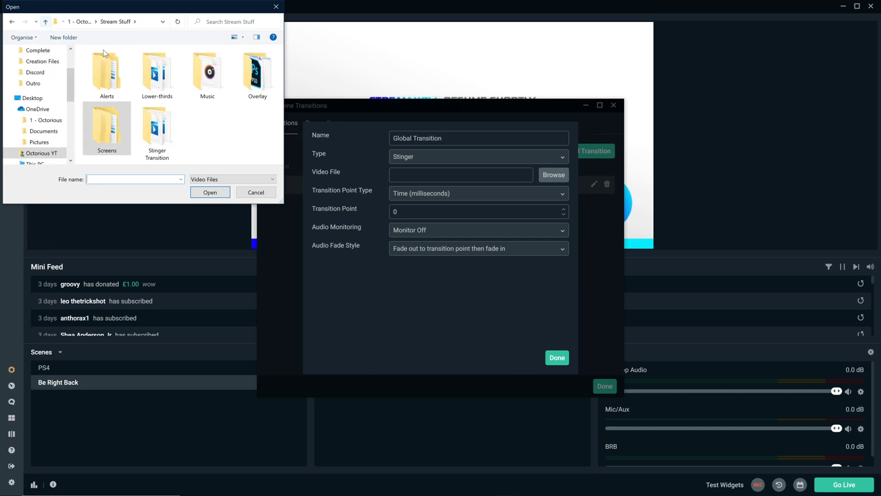
{"action": "double_click", "coordinate": [157, 128]}
{"action": "double_click", "coordinate": [107, 81]}
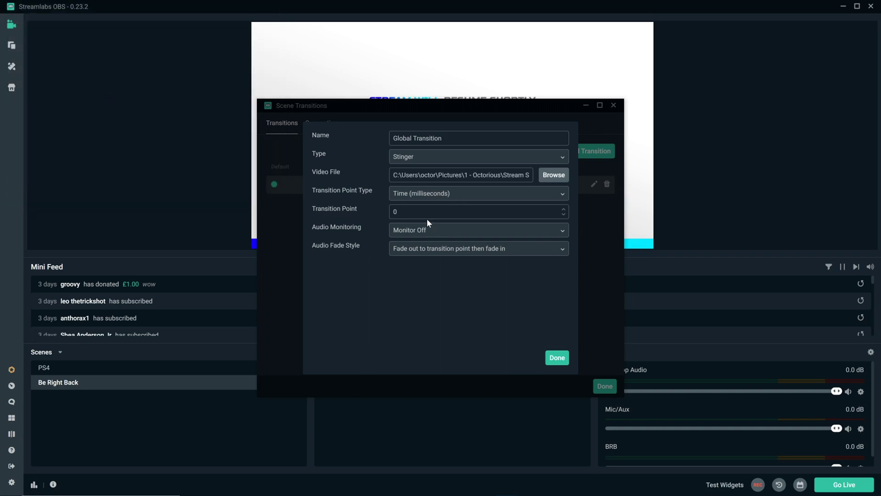
- Keep stinger audio monitoring off, save the transition, and return to the PS4 scene
{"action": "left_click", "coordinate": [409, 248]}
{"action": "left_click", "coordinate": [402, 232]}
{"action": "left_click", "coordinate": [406, 239]}
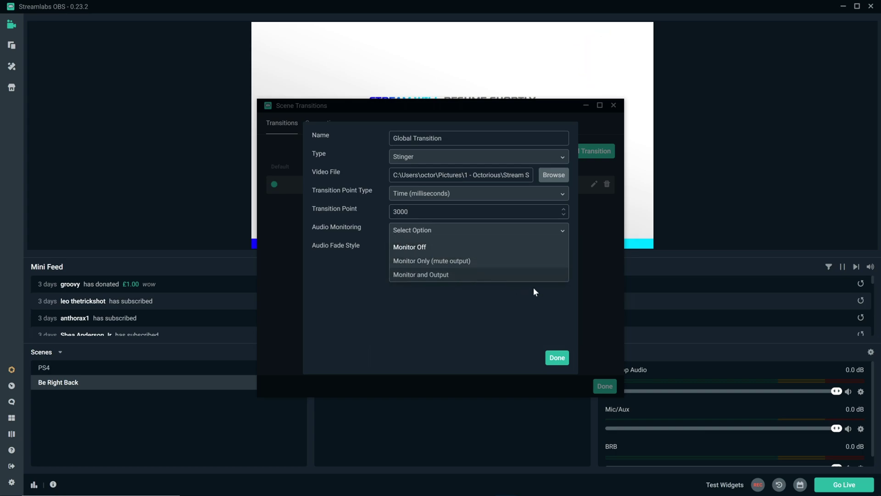
{"action": "left_click", "coordinate": [533, 292]}
{"action": "left_click", "coordinate": [557, 354]}
{"action": "left_click", "coordinate": [605, 386]}
{"action": "left_click", "coordinate": [252, 372]}
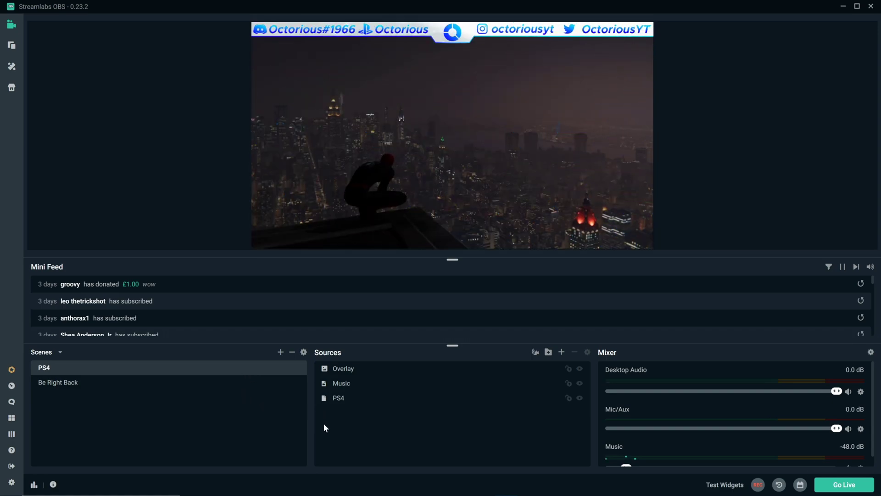
- Add an Alertbox widget source named Alertbox with its default settings
{"action": "left_click", "coordinate": [562, 354]}
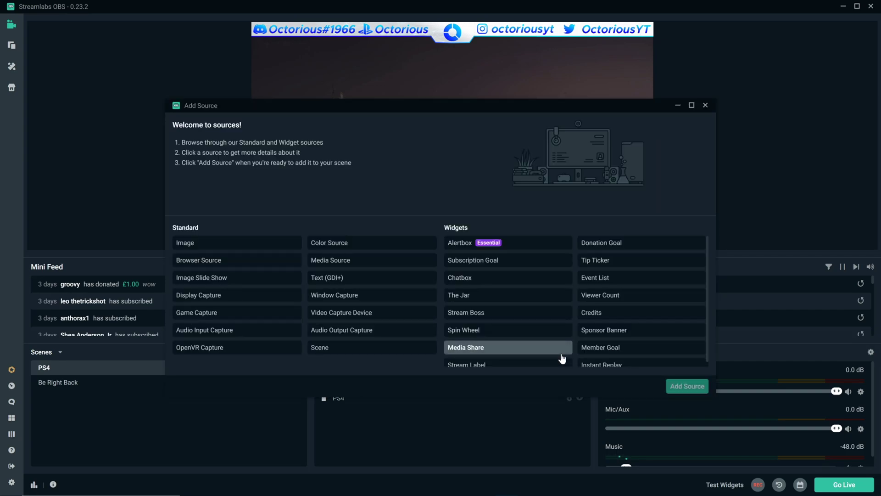
{"action": "left_click", "coordinate": [468, 249]}
{"action": "left_click", "coordinate": [692, 390]}
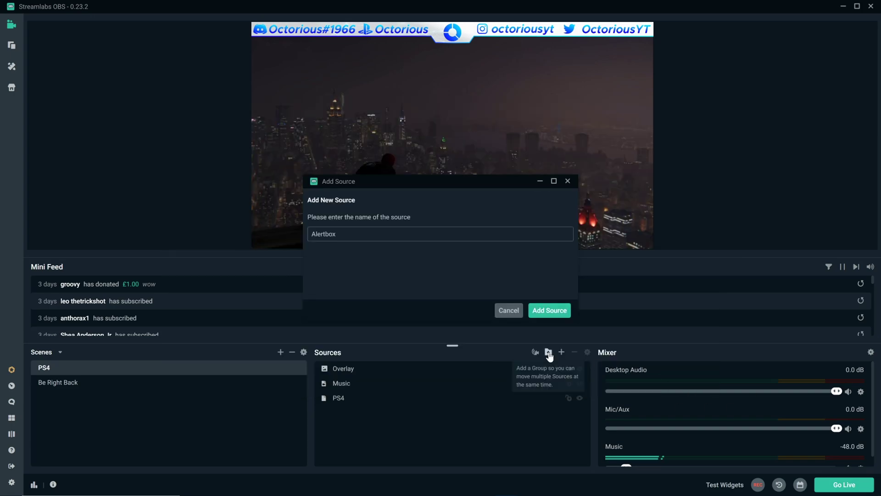
{"action": "left_click", "coordinate": [548, 309]}
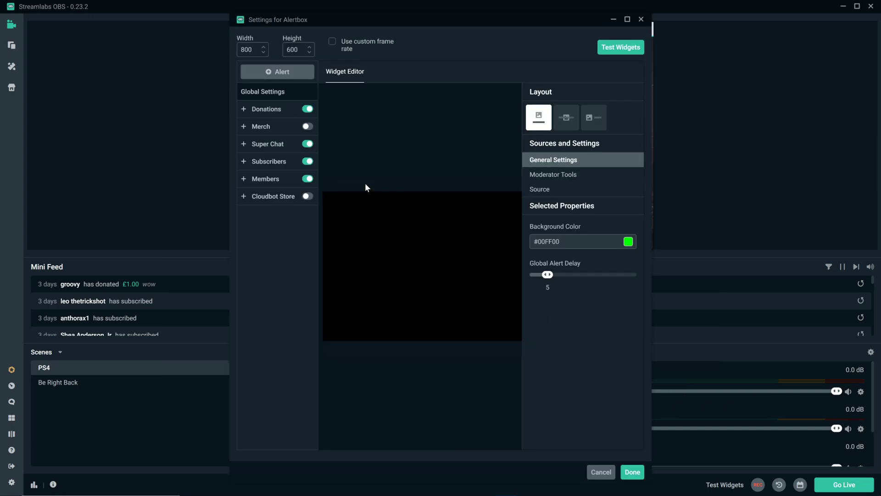
{"action": "left_click", "coordinate": [633, 472]}
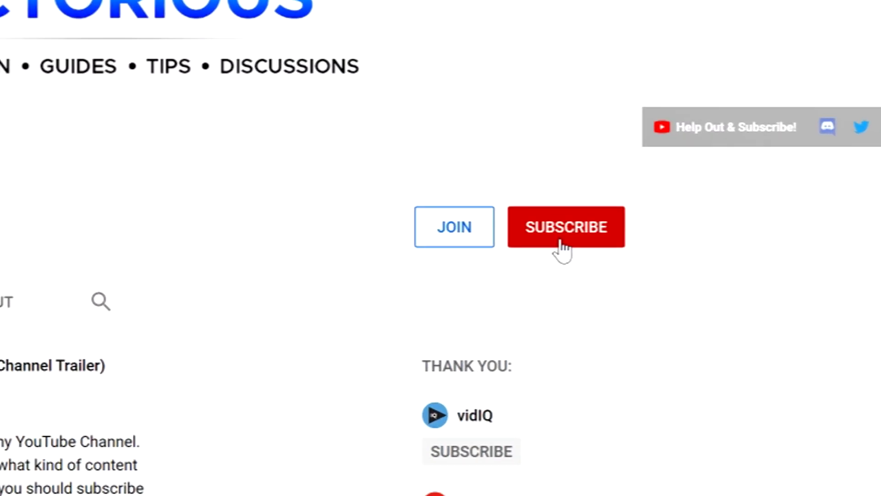
- Subscribe to the Octorious YouTube channel
{"action": "left_click", "coordinate": [561, 242]}
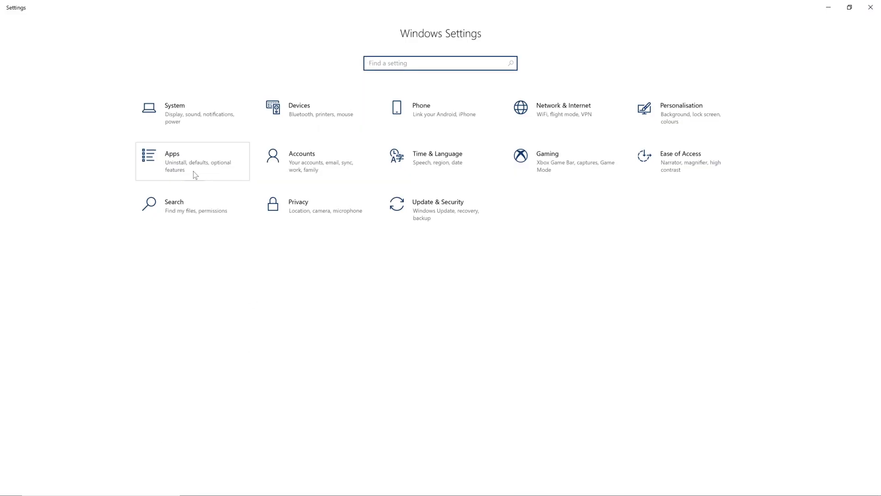
- Make the Turtle Beach Stealth 700 the Windows sound output and input device
{"action": "left_click", "coordinate": [192, 114]}
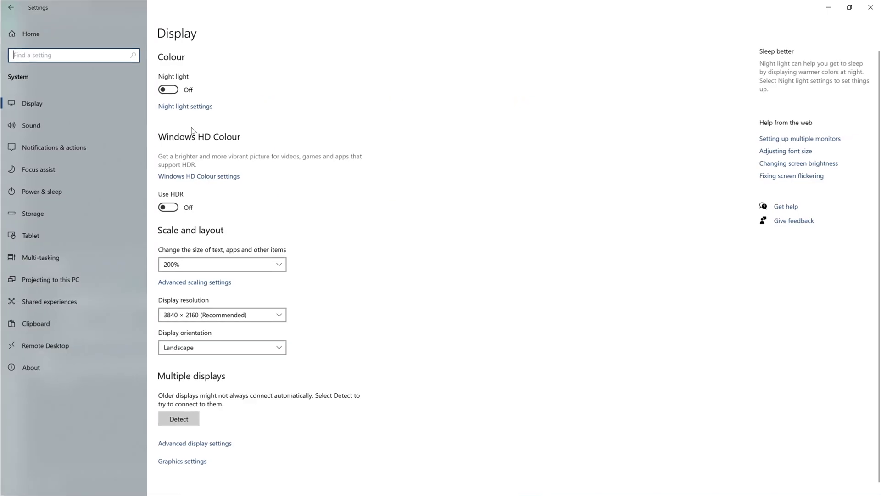
{"action": "left_click", "coordinate": [50, 131]}
{"action": "left_click", "coordinate": [215, 89]}
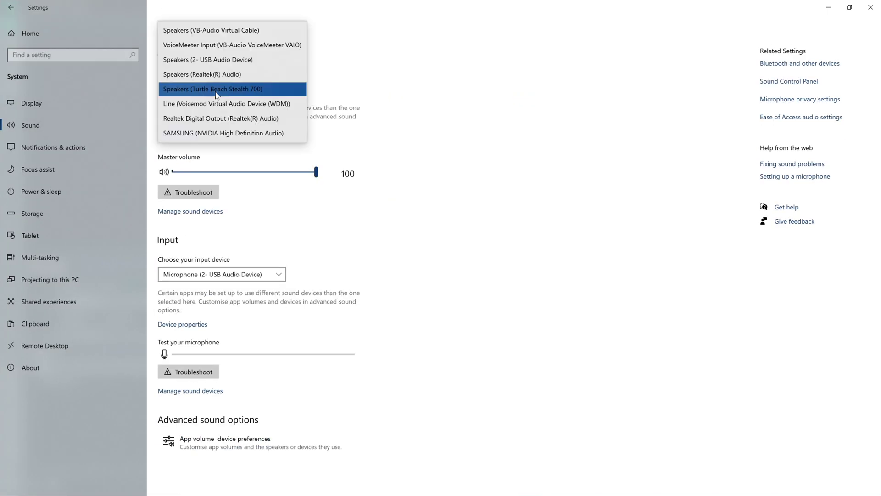
{"action": "left_click", "coordinate": [205, 92]}
{"action": "left_click", "coordinate": [206, 279]}
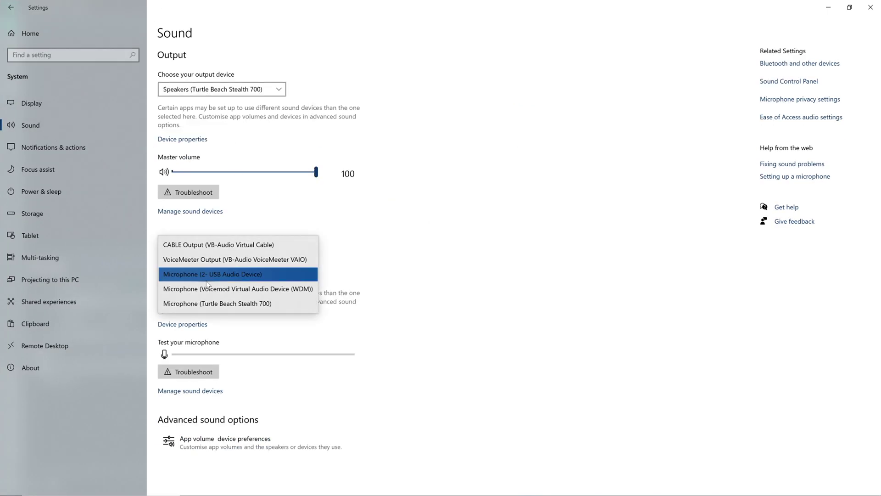
{"action": "left_click", "coordinate": [216, 304]}
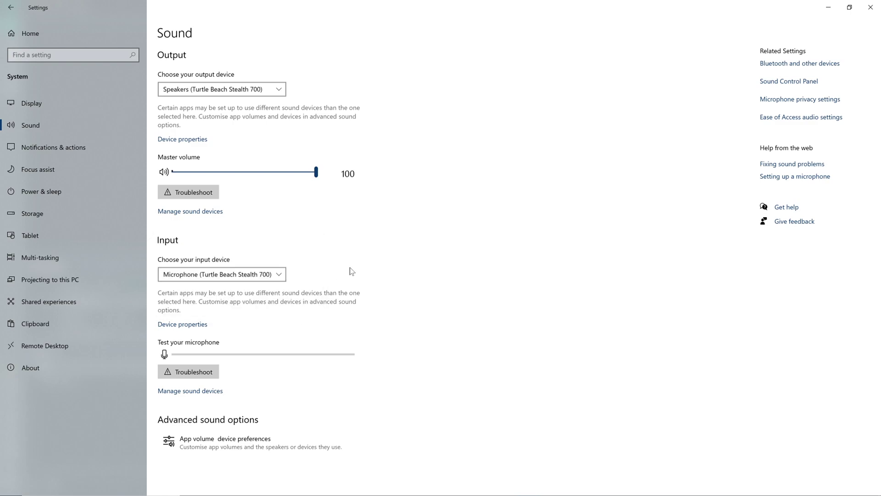
{"action": "key", "text": "alt+Tab"}
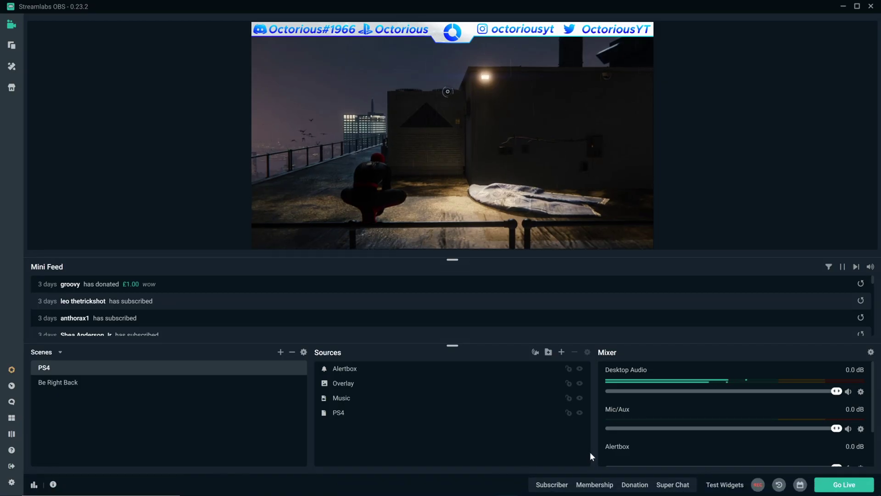
- Set the Mic/Aux source device to Microphone (Turtle Beach Stealth 700)
{"action": "left_click", "coordinate": [861, 429]}
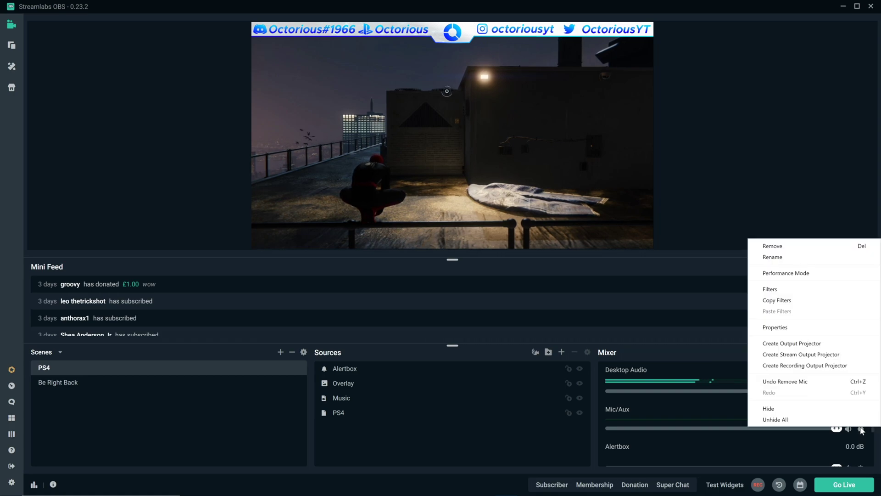
{"action": "left_click", "coordinate": [780, 327]}
{"action": "left_click", "coordinate": [475, 185]}
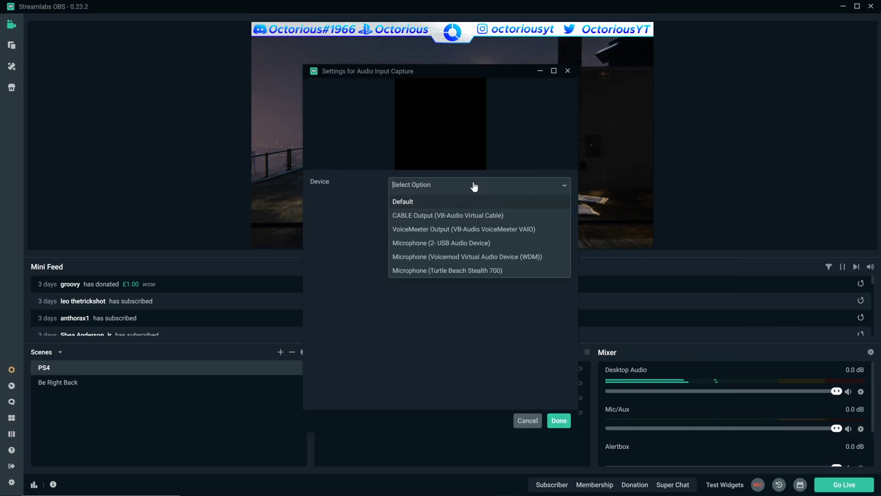
{"action": "left_click", "coordinate": [452, 271]}
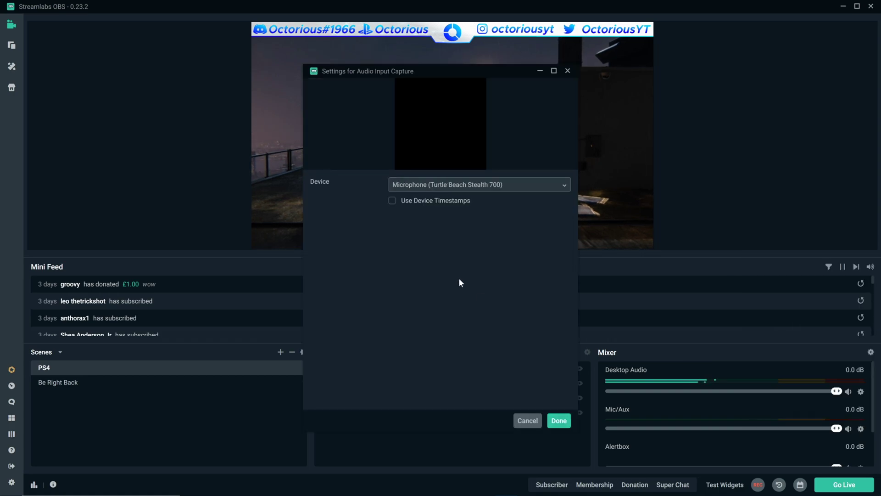
{"action": "left_click", "coordinate": [567, 418]}
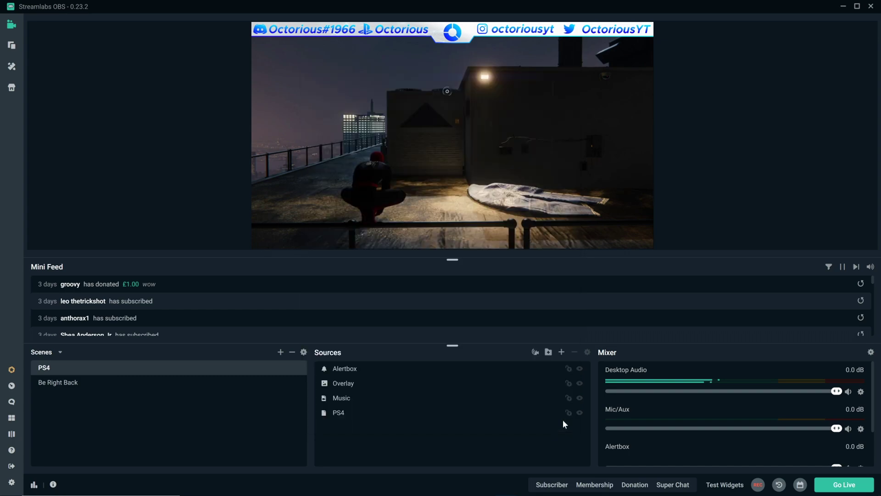
- Set the Desktop Audio source device to Speakers (Turtle Beach Stealth 700)
{"action": "left_click", "coordinate": [861, 392]}
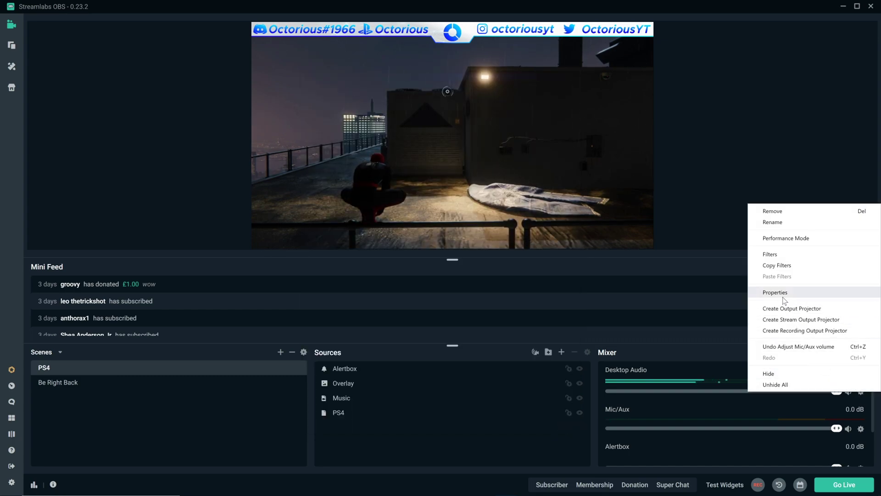
{"action": "left_click", "coordinate": [761, 290]}
{"action": "left_click", "coordinate": [423, 191]}
{"action": "left_click", "coordinate": [427, 276]}
{"action": "left_click", "coordinate": [562, 420]}
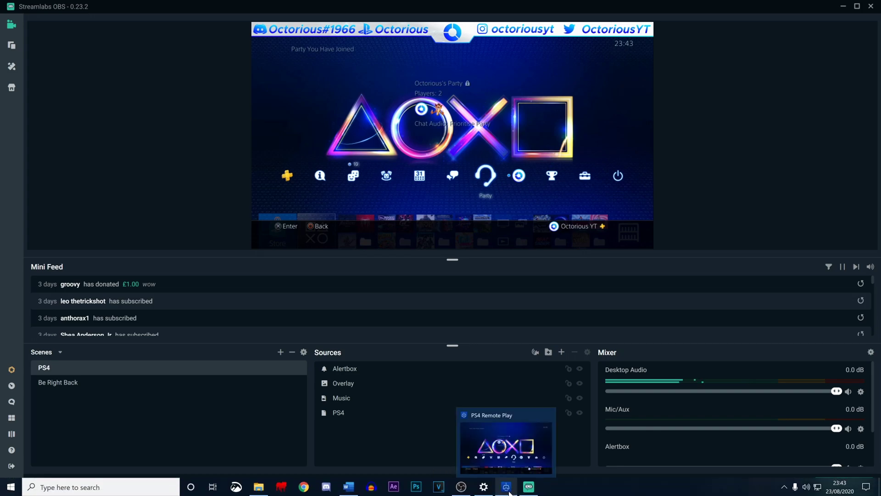
- Bring PS4 Remote Play forward and turn its microphone on for party chat
{"action": "left_click", "coordinate": [506, 488]}
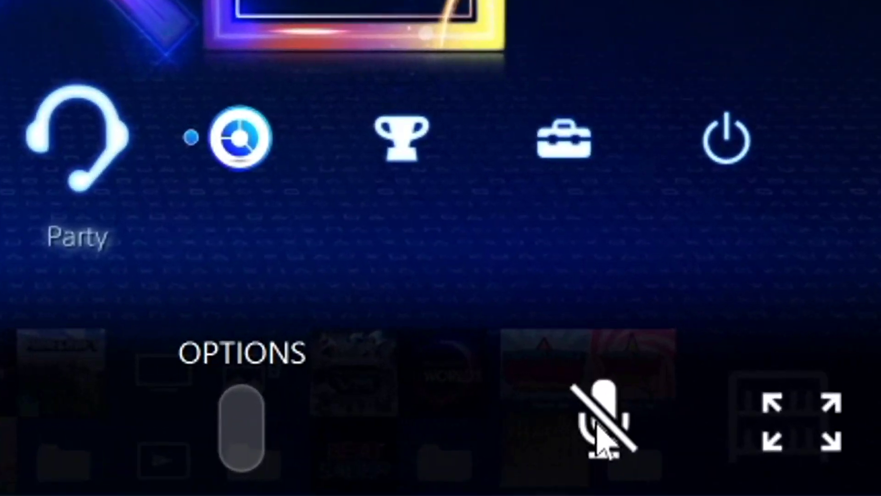
{"action": "left_click", "coordinate": [594, 370]}
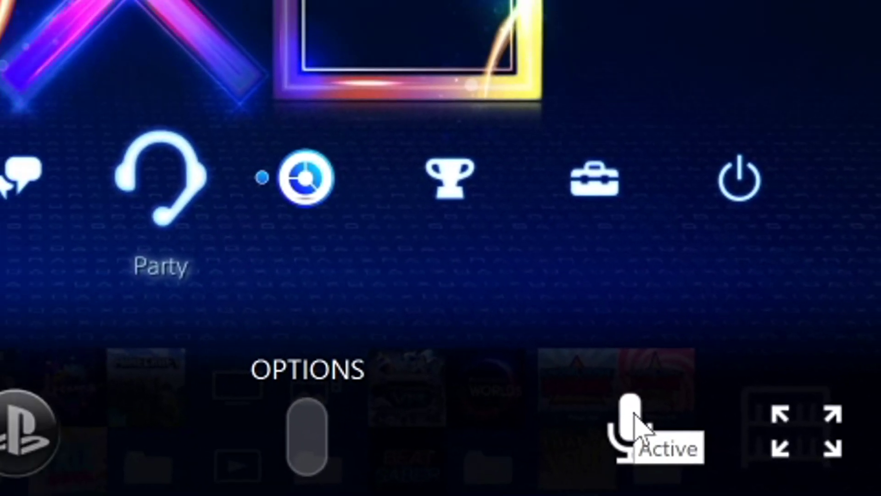